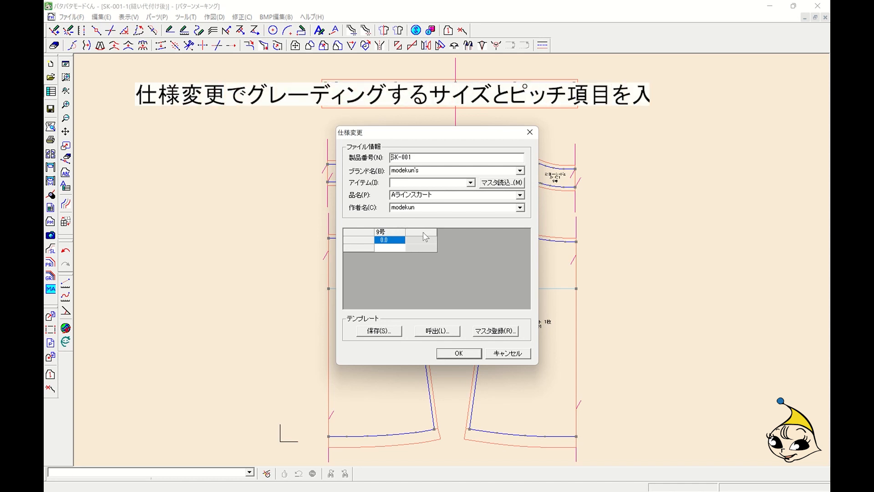
Insert a size column named 11号 after the 9号 column in the specification table.
left_click(424, 238)
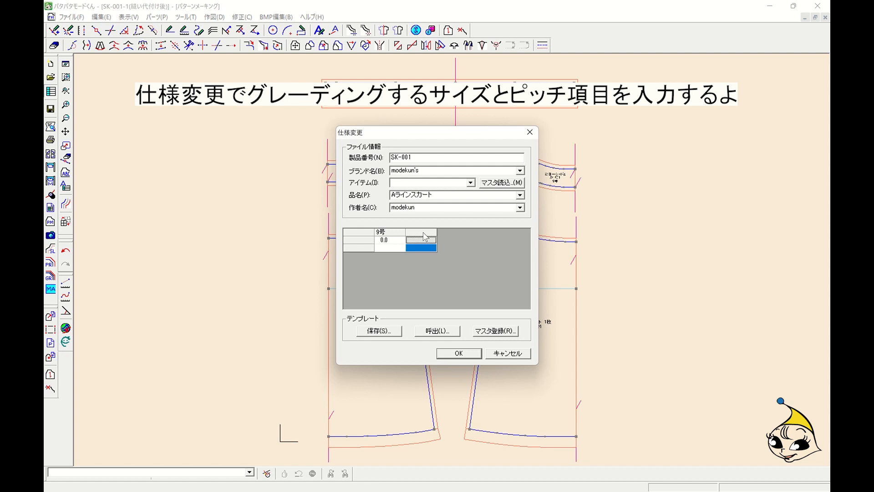
double_click(423, 233)
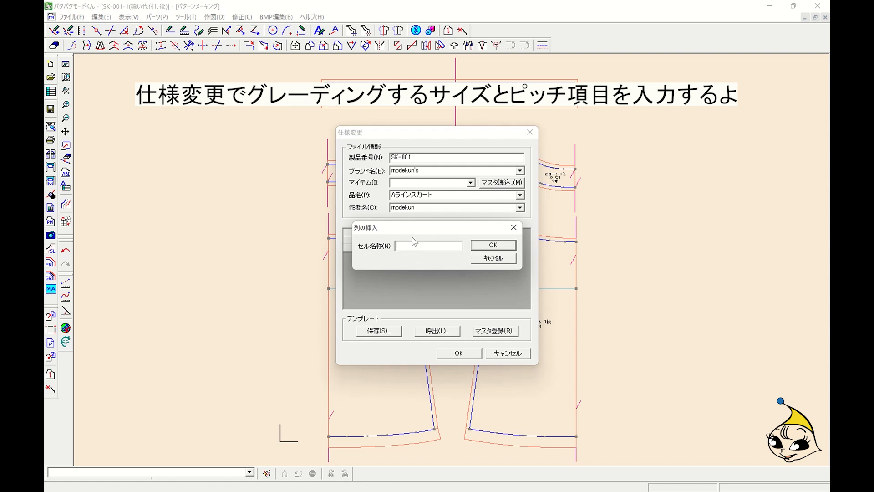
type("11号")
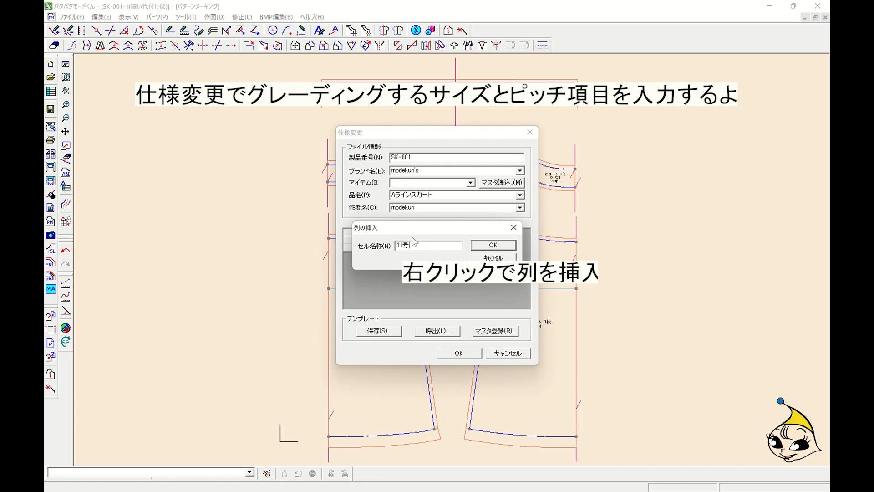
left_click(493, 245)
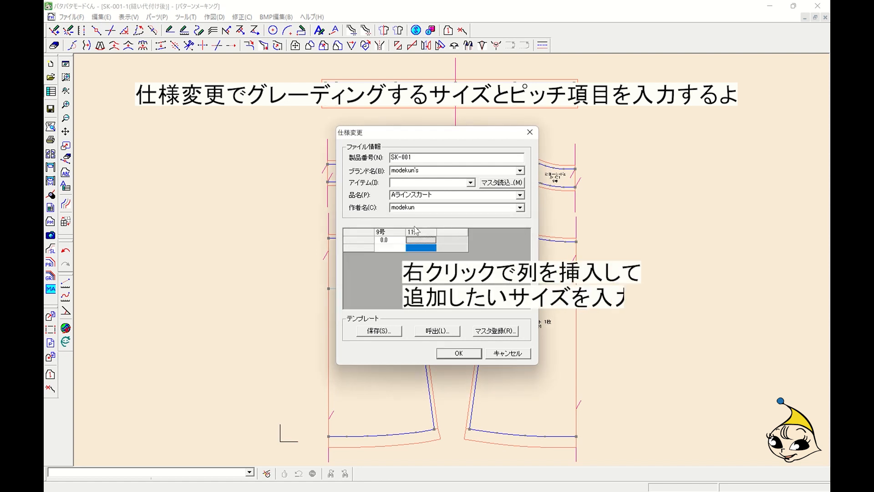
Insert a size column named 7号 before the 9号 column in the specification table.
left_click(391, 234)
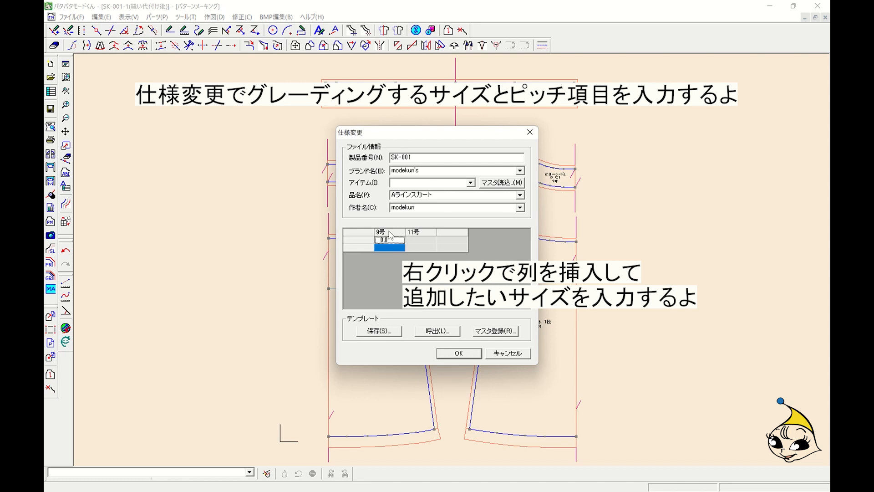
right_click(390, 233)
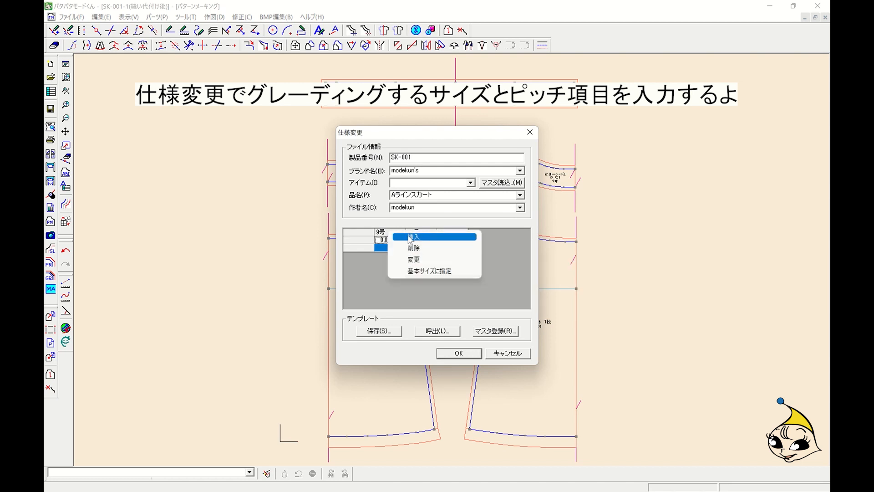
left_click(410, 238)
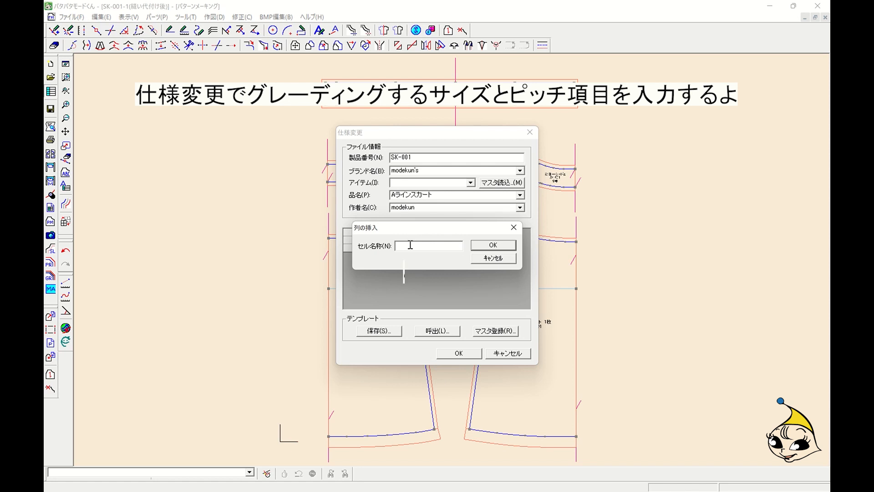
type("7号")
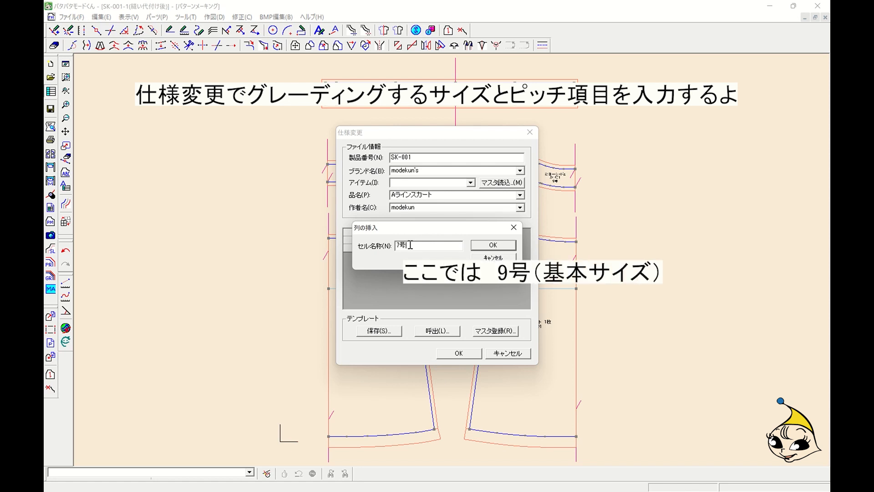
key("Return")
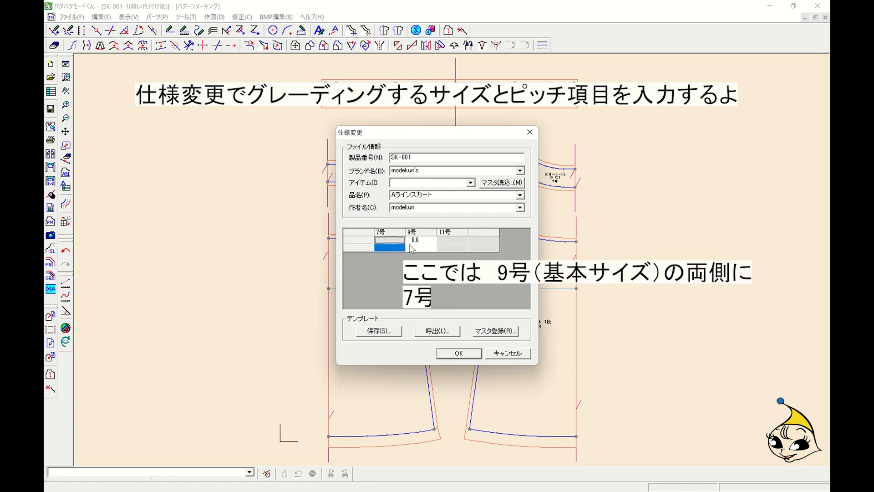
Name the first item row of the size table ウエスト.
left_click(367, 242)
right_click(366, 245)
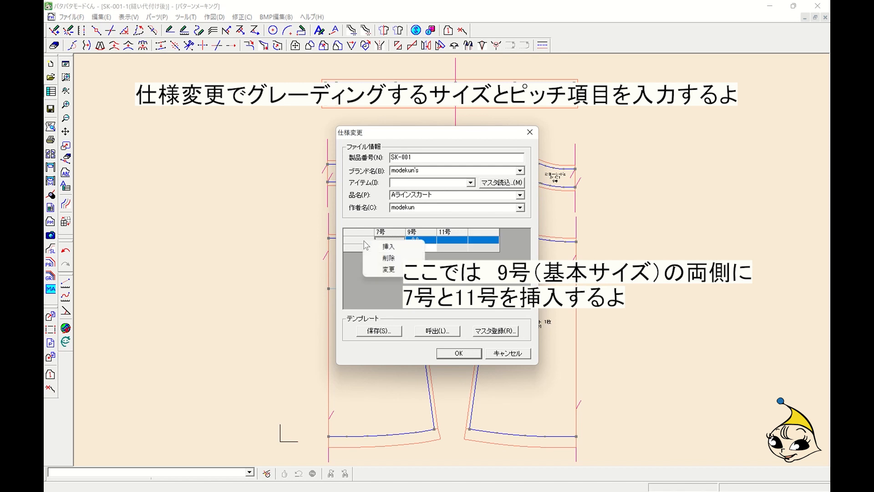
left_click(390, 268)
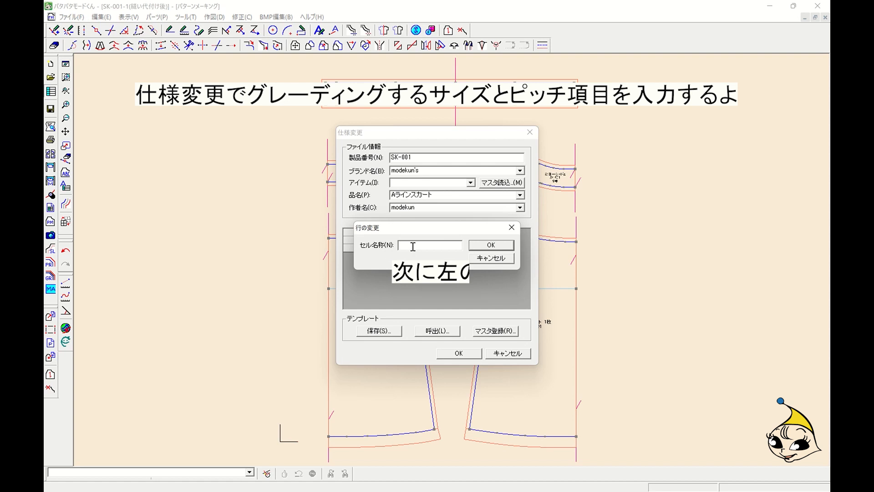
type("ウエスト")
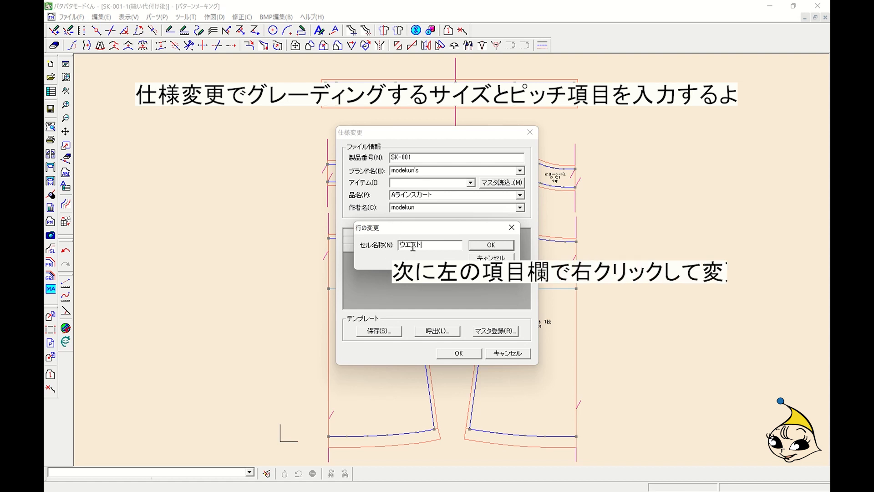
key("Return")
Insert the item rows ヒップ and スカート丈 below the ウエスト row.
double_click(361, 248)
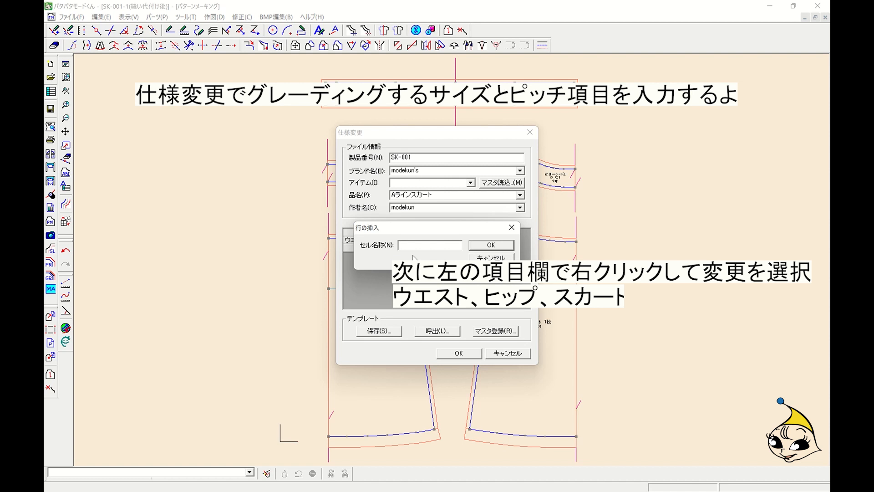
type("ヒップ")
key("Return")
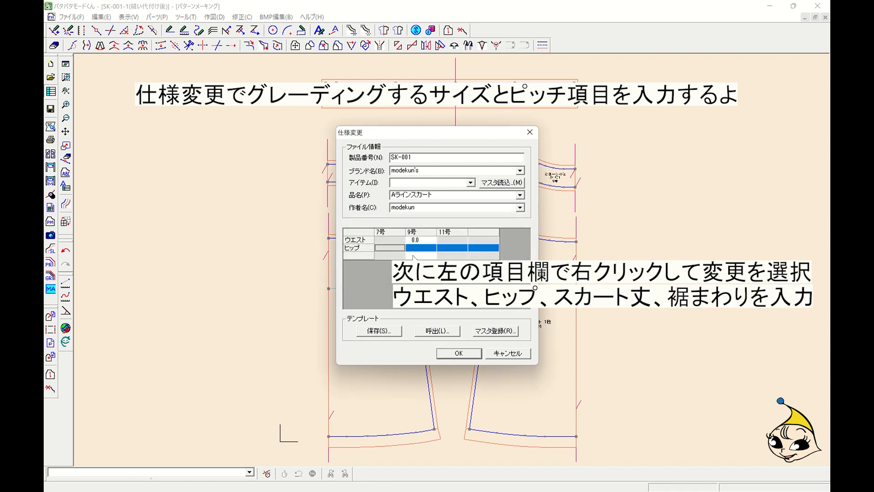
double_click(363, 255)
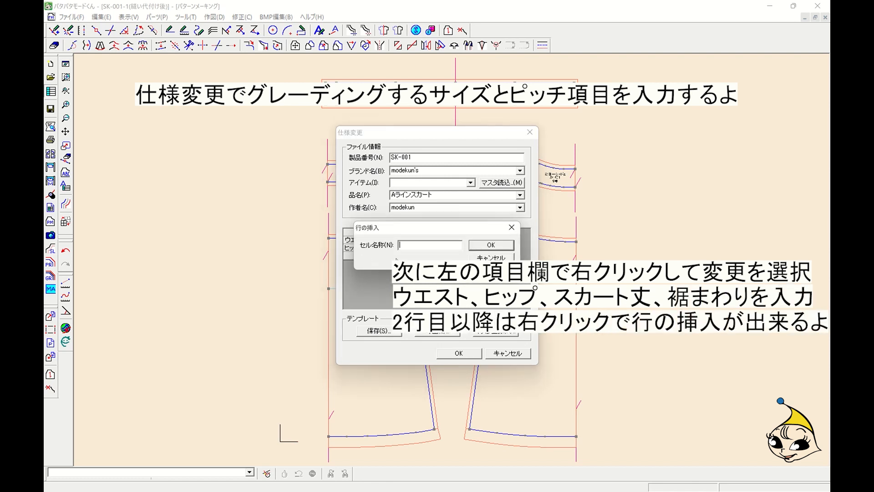
type("スカート丈")
key("Return")
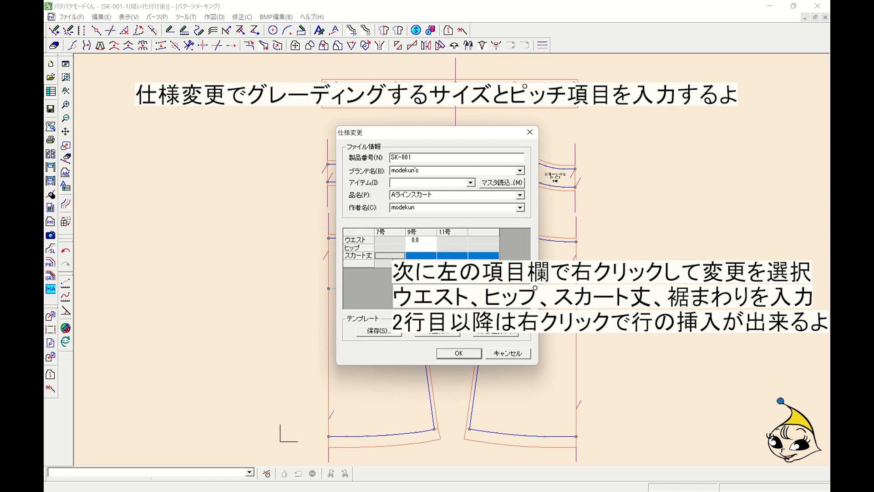
Insert the item row 裾まわり below スカート丈 and accept the specification changes.
double_click(361, 263)
type("裾まわり")
key("Return")
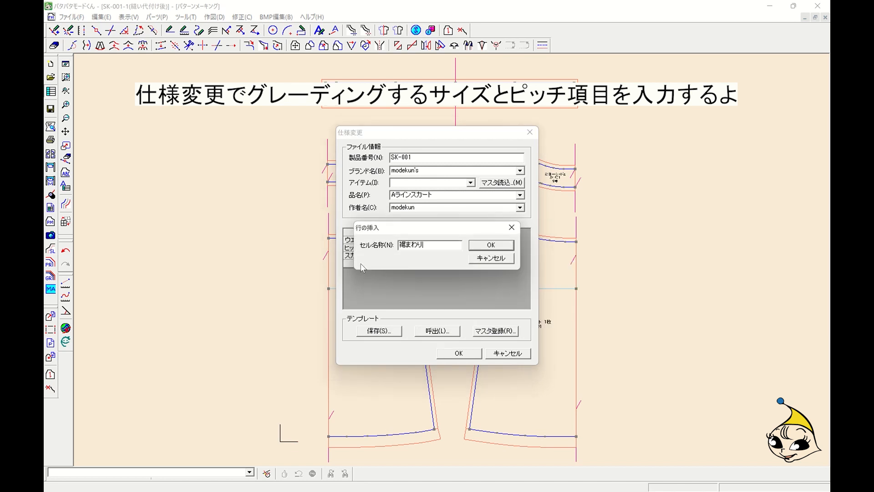
key("Return")
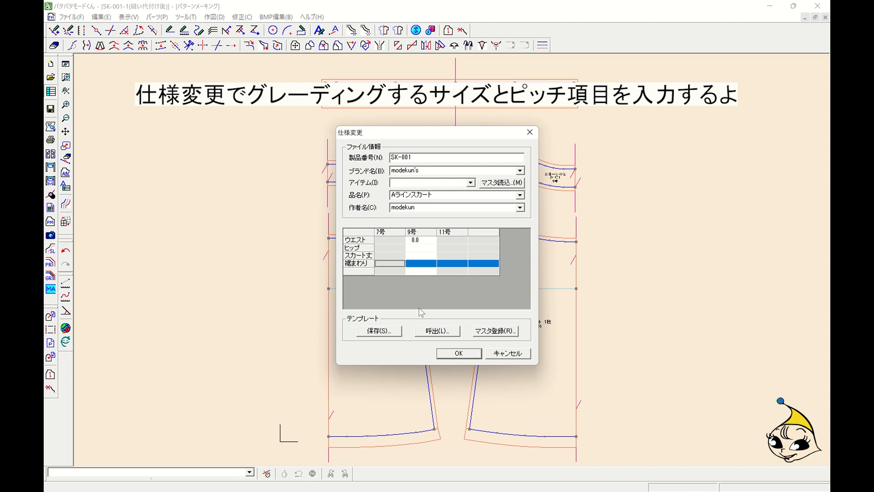
left_click(457, 354)
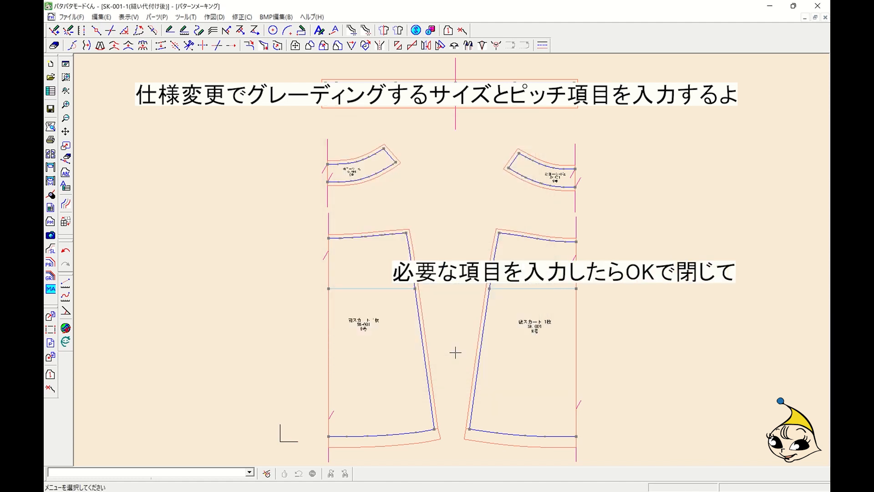
In the grading mode's pitch table, enter the symbols w for ウエスト, h for ヒップ, l for スカート丈 and hw for 裾まわり.
left_click(50, 277)
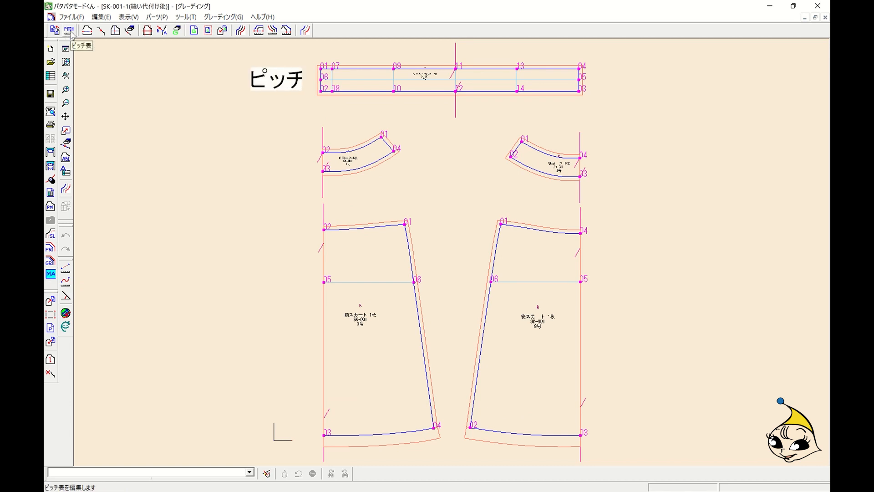
left_click(69, 31)
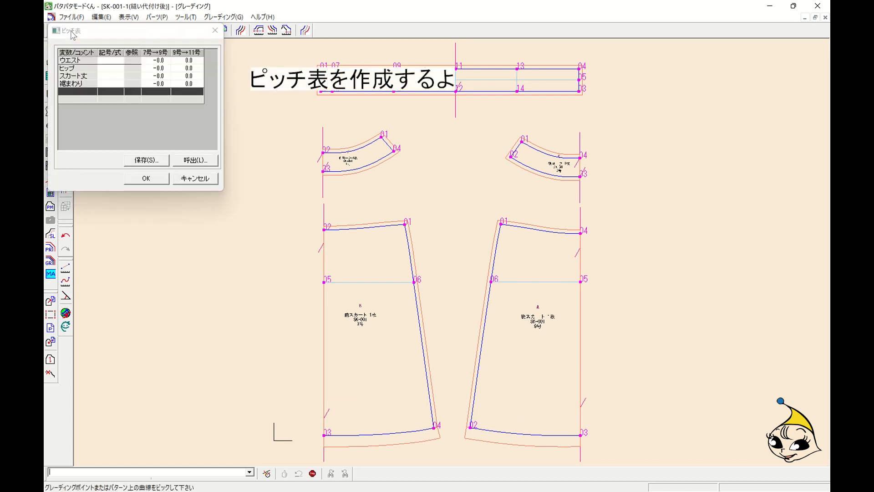
left_click(114, 62)
type("w")
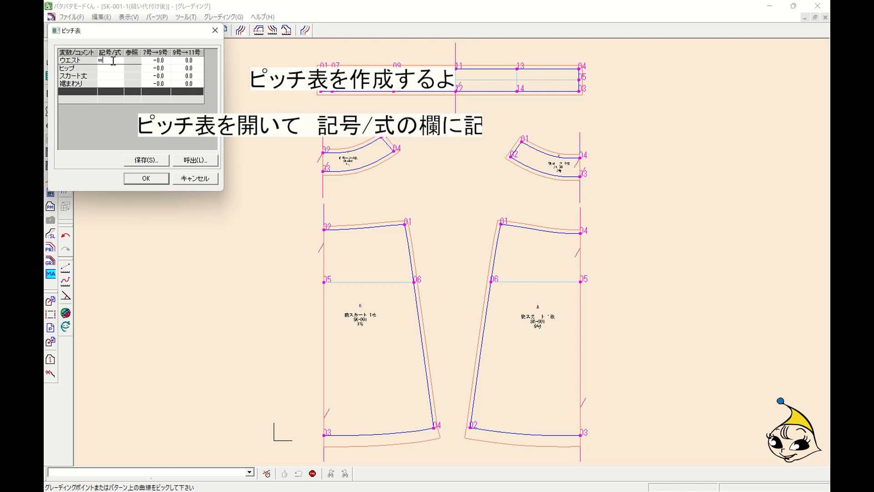
left_click(110, 69)
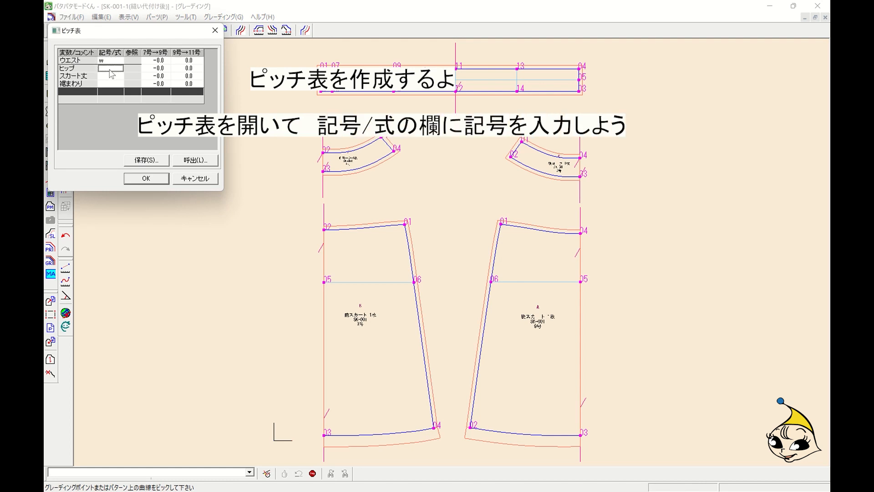
type("h")
left_click(108, 77)
type("l")
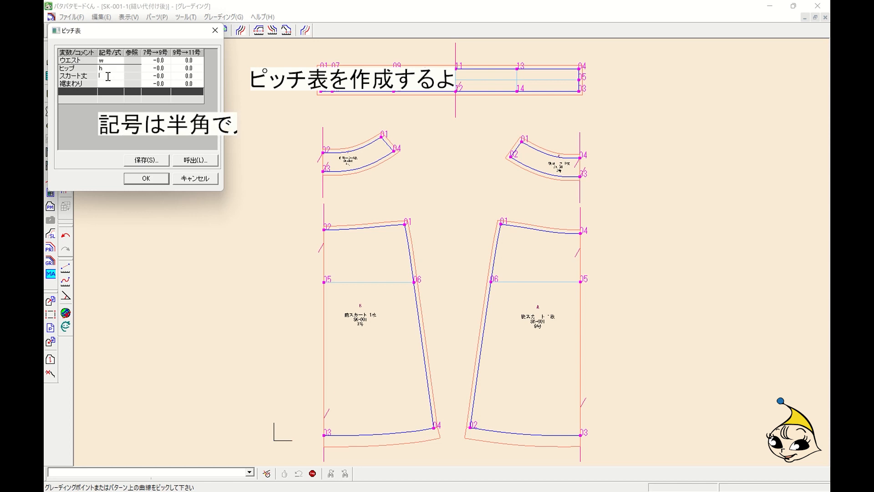
left_click(109, 84)
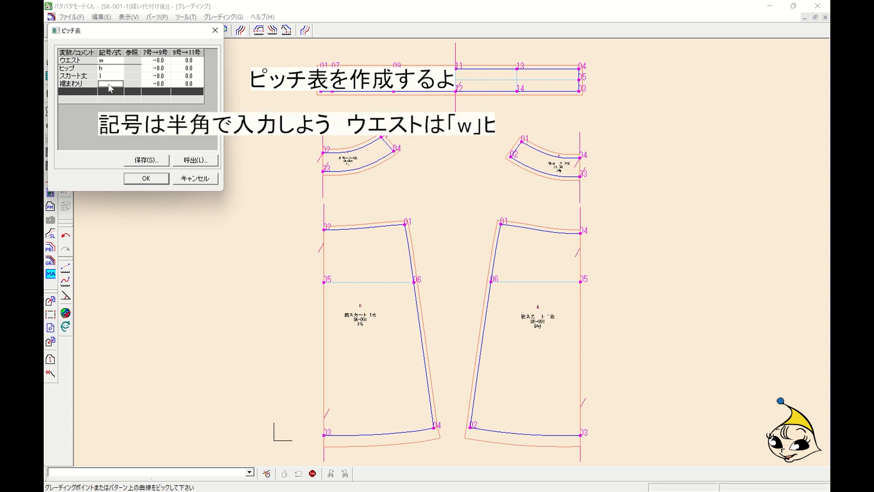
type("hw")
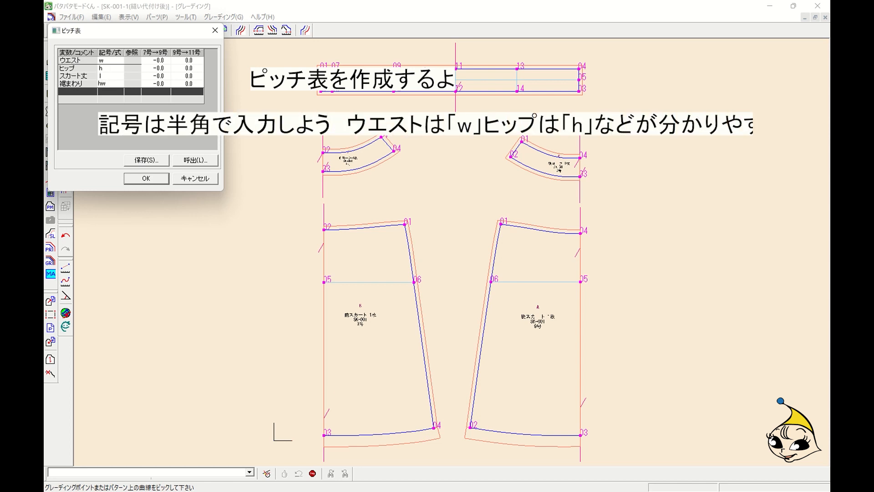
Set the ウエスト and ヒップ pitches to 40 for both 7号→9号 and 9号→11号.
left_click(165, 60)
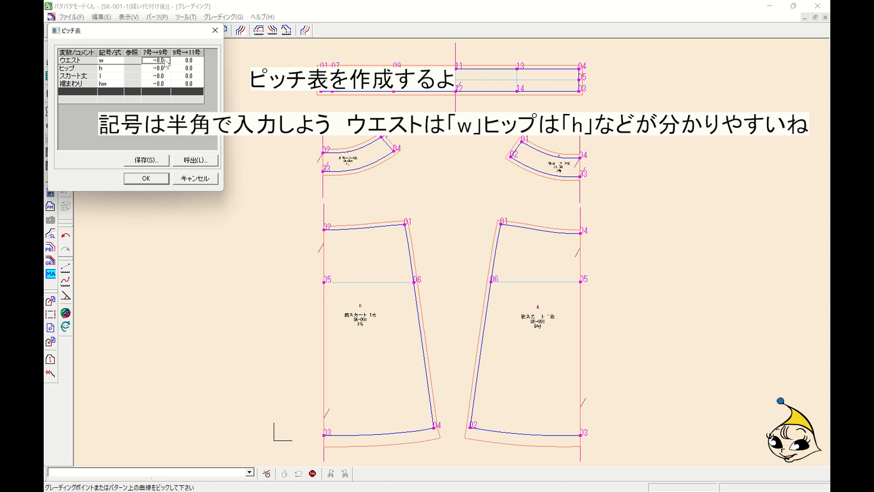
type("40")
key("Tab")
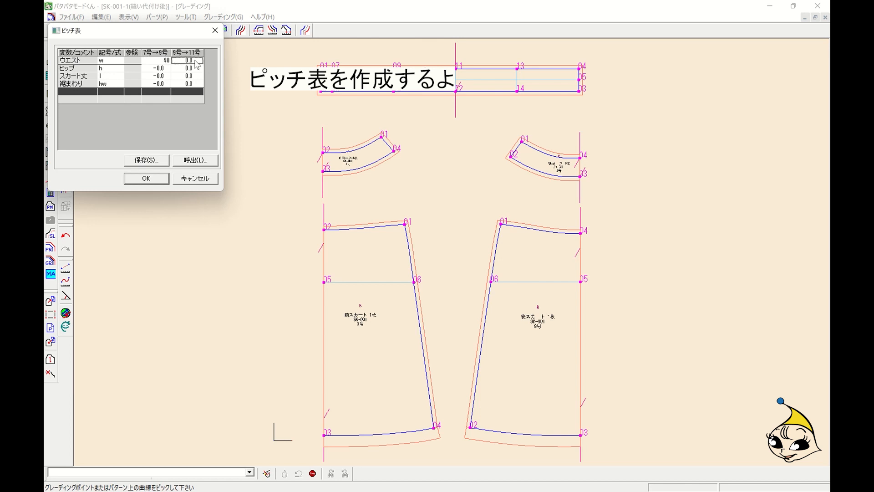
type("40")
left_click(168, 69)
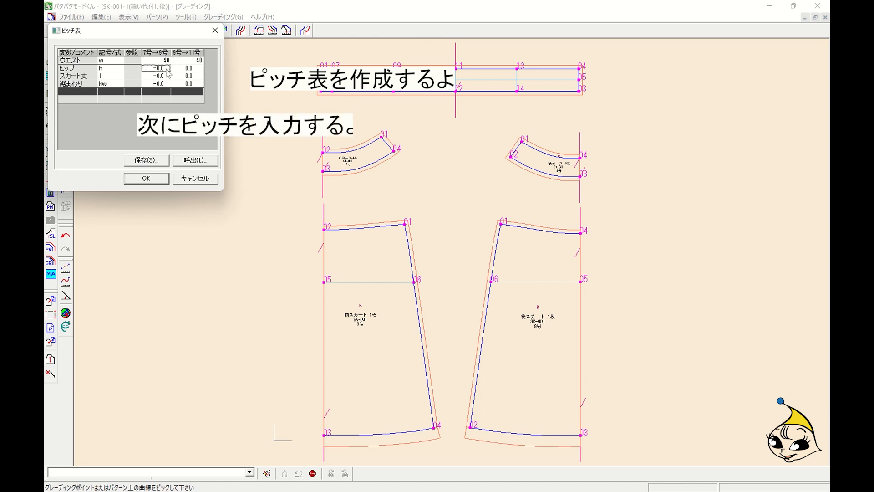
type("40")
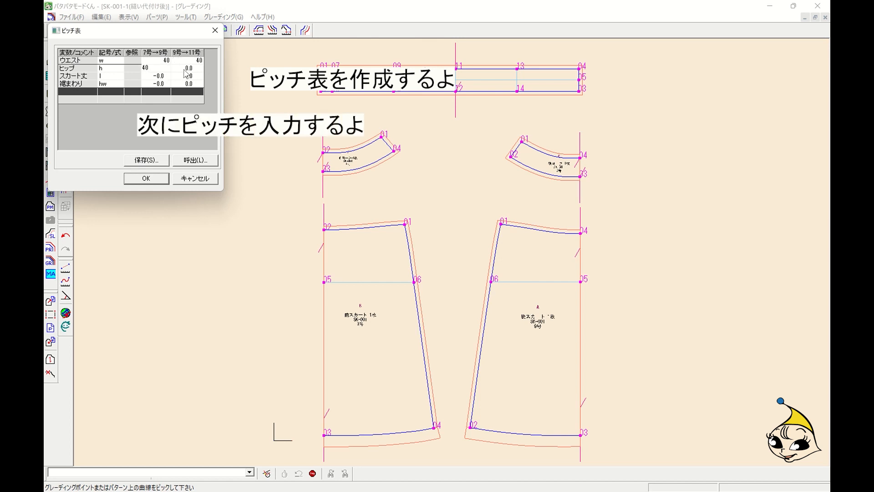
left_click(186, 69)
type("40")
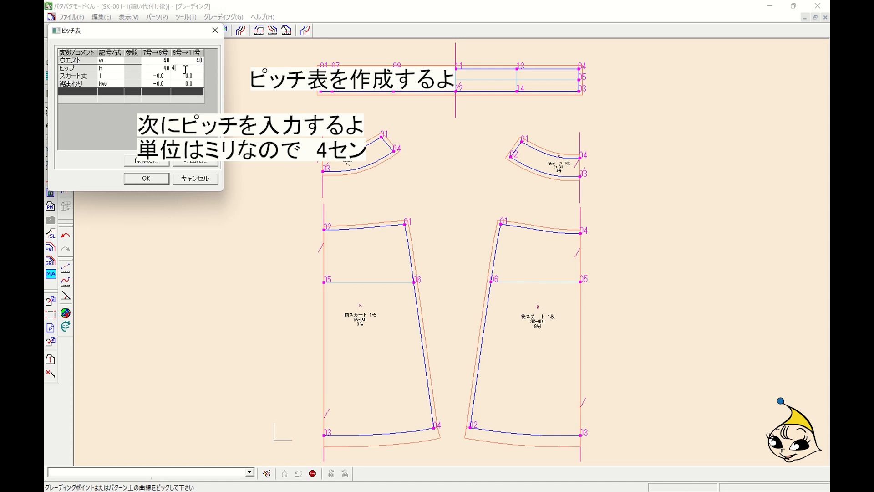
Set the スカート丈 pitches to 10 and the 裾まわり pitches to 40 for both size intervals, and accept the pitch table.
left_click(166, 76)
type("10")
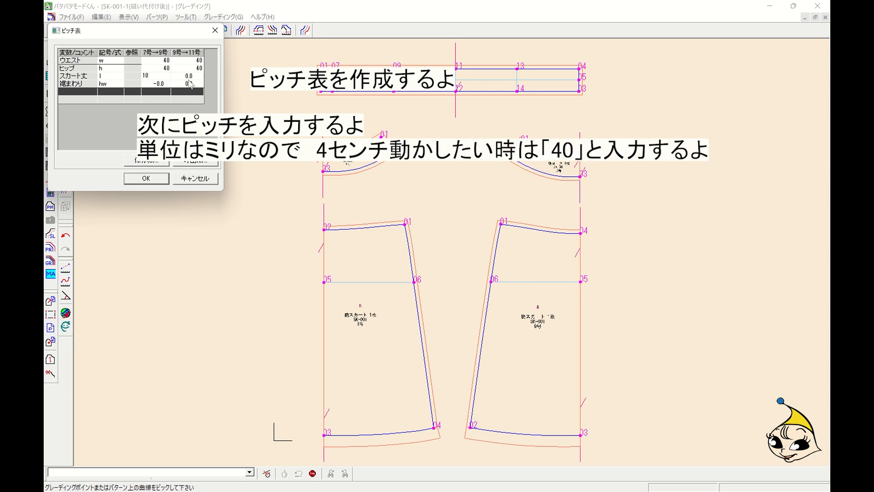
left_click(188, 76)
type("10")
left_click(151, 85)
type("40")
left_click(191, 86)
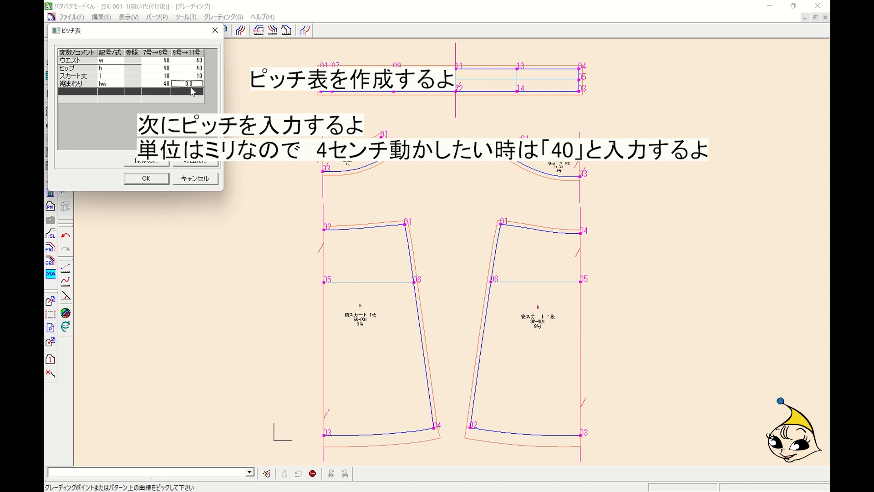
type("40")
key("Return")
left_click(153, 180)
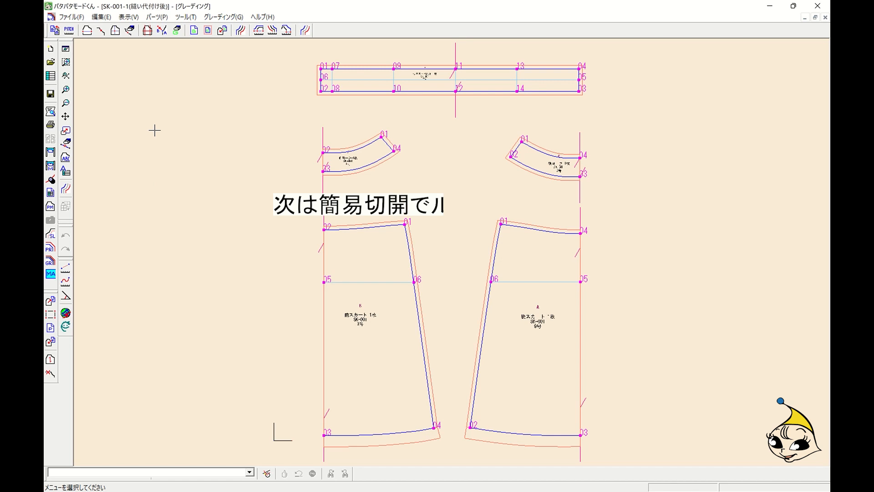
Start simple slash grading on the waistband with point 11 as origin and add a vertical slash between points 09 and 11, moving horizontally by w/4.
left_click(148, 33)
left_click(405, 80)
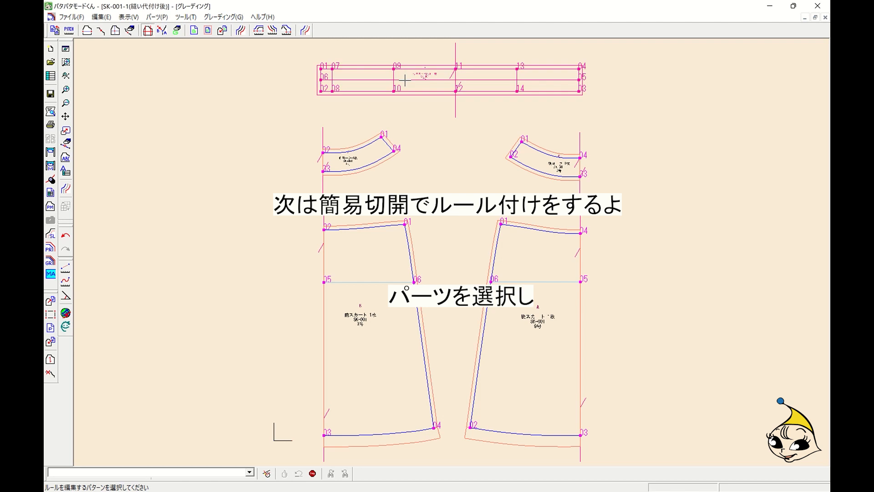
left_click(419, 69)
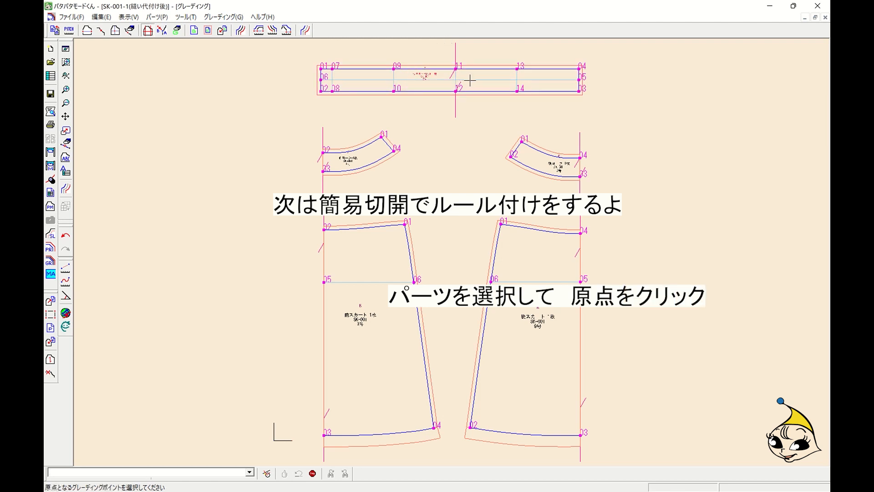
left_click(456, 69)
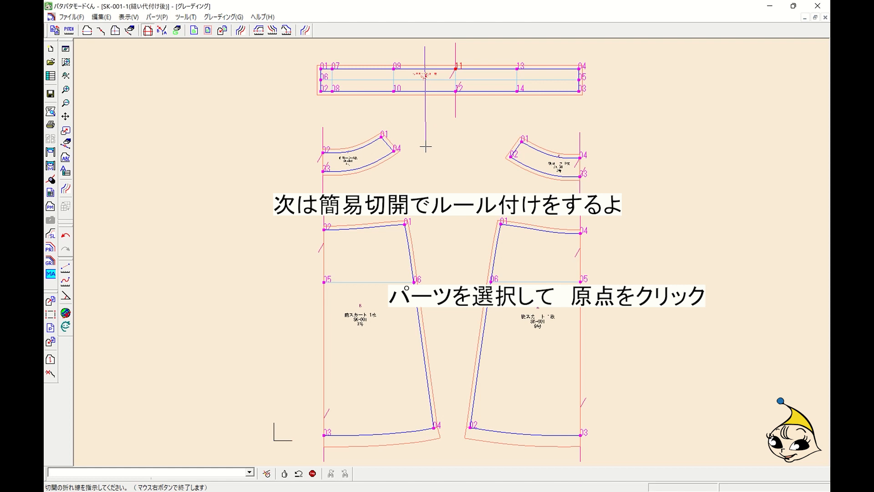
right_click(488, 131)
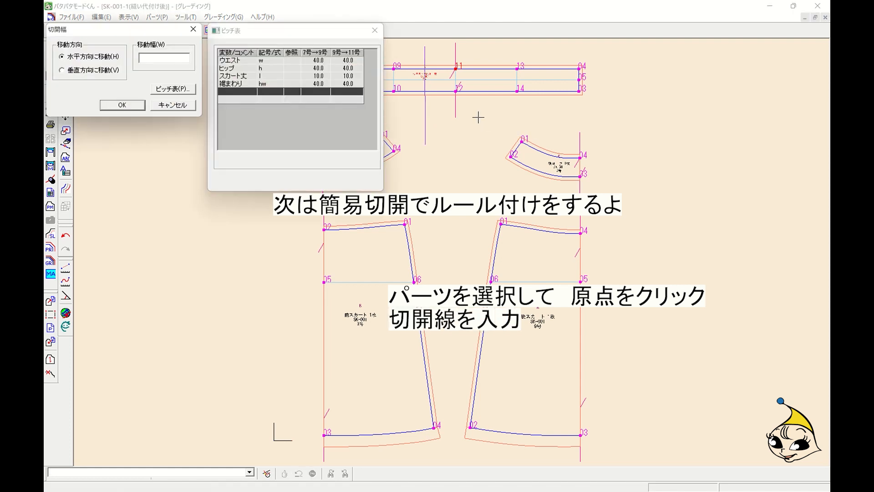
left_click(269, 63)
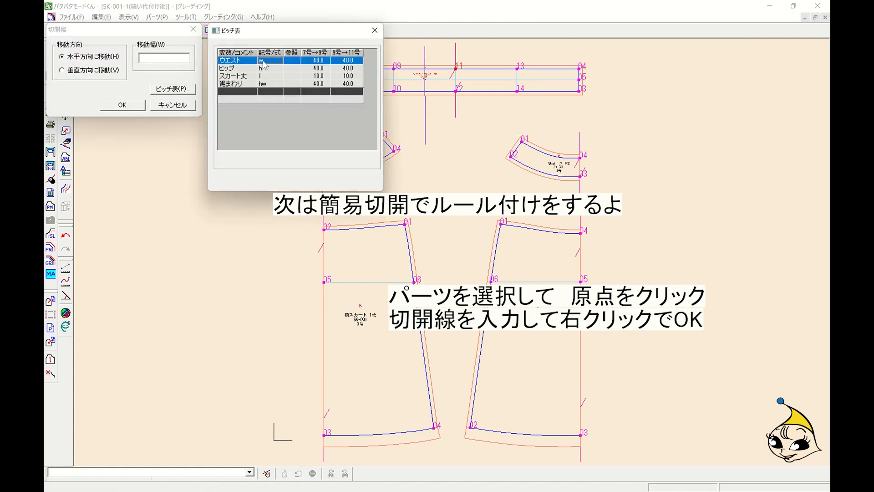
double_click(264, 64)
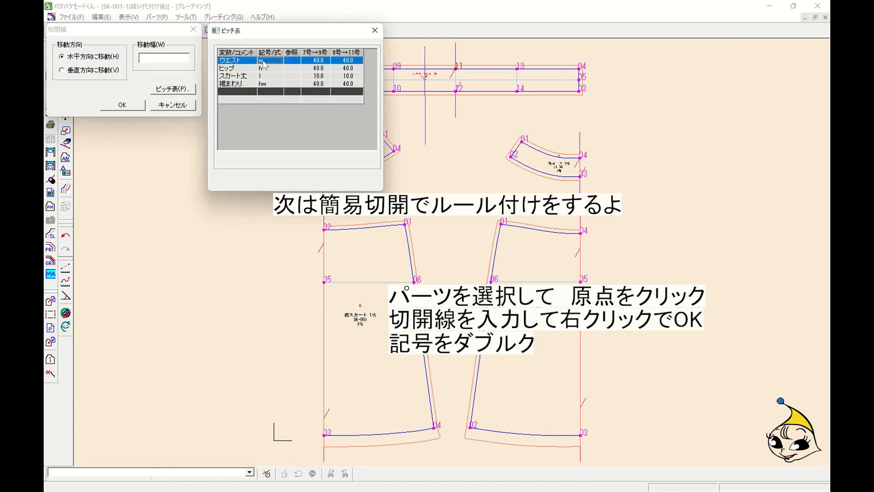
left_click(154, 61)
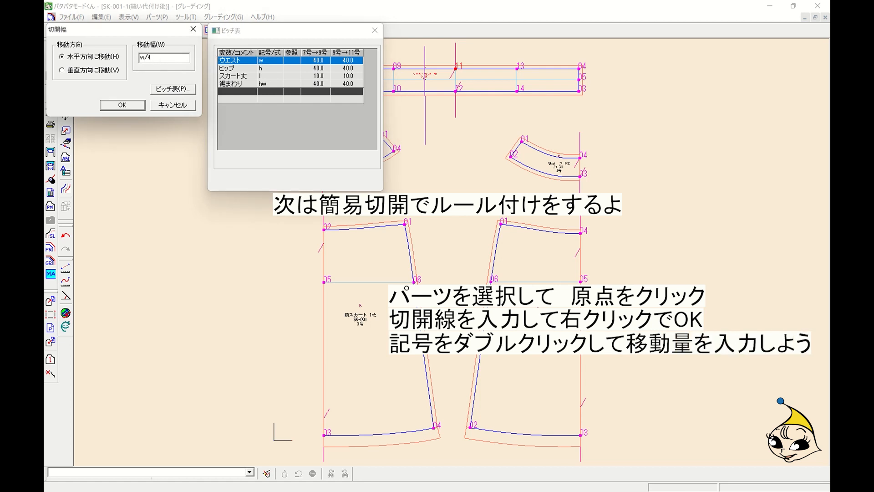
left_click(132, 105)
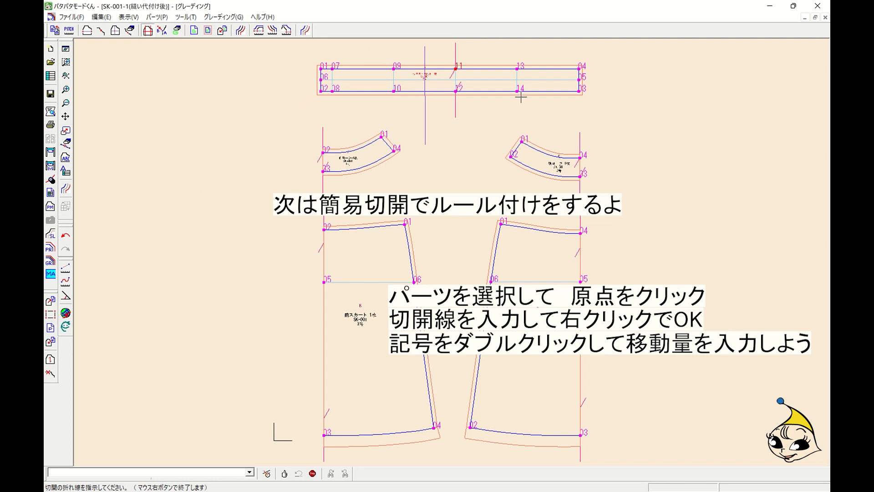
Add a vertical slash line across the waistband between points 11 and 13 with a horizontal movement of w/4.
left_click(489, 41)
left_click(489, 143)
right_click(587, 129)
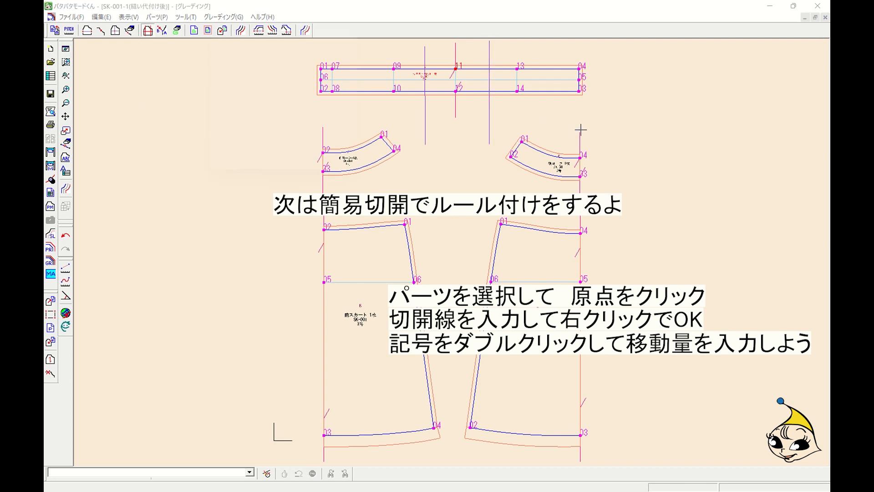
double_click(262, 61)
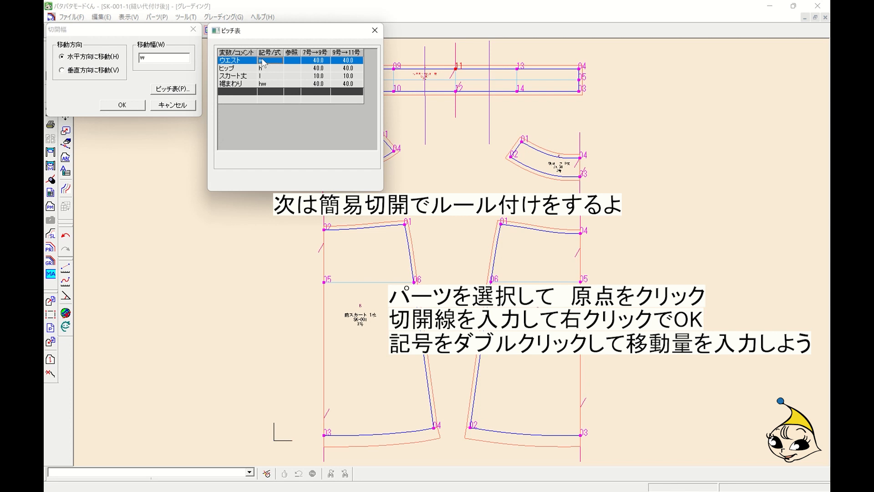
left_click(165, 59)
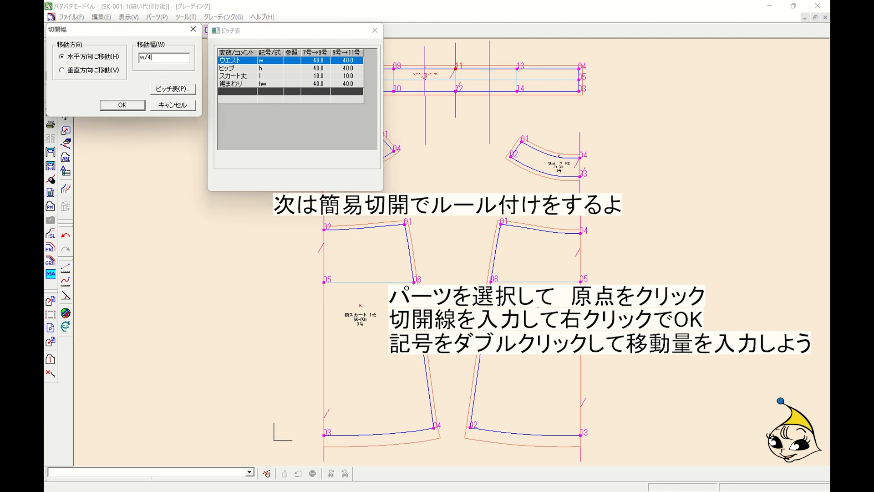
left_click(127, 105)
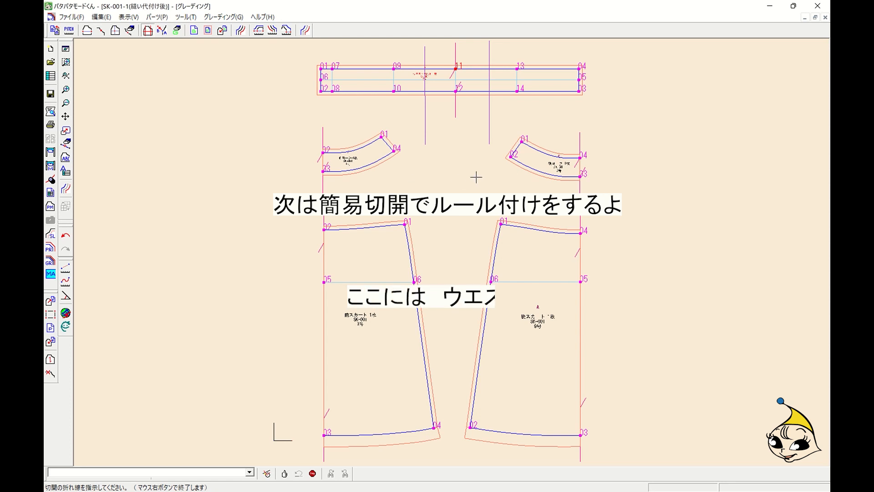
Add a vertical slash line across the waistband between points 13 and 04 with a horizontal movement of w/4.
left_click(544, 51)
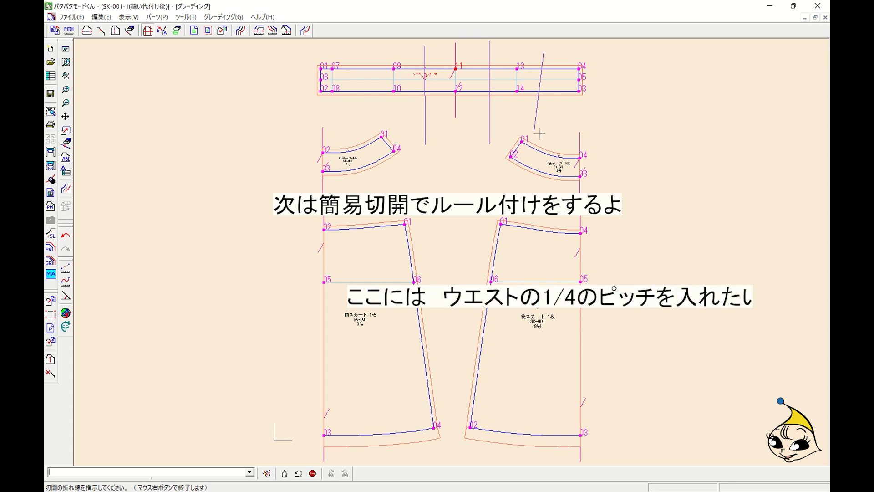
left_click(545, 135)
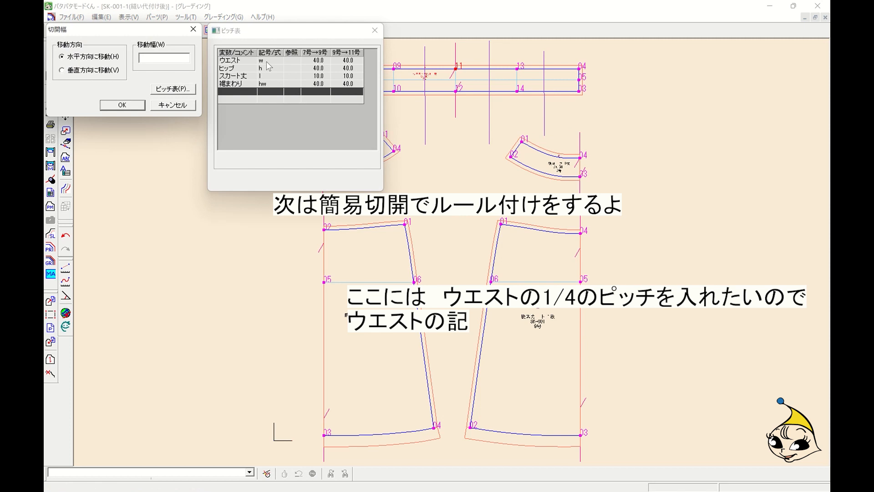
left_click(170, 58)
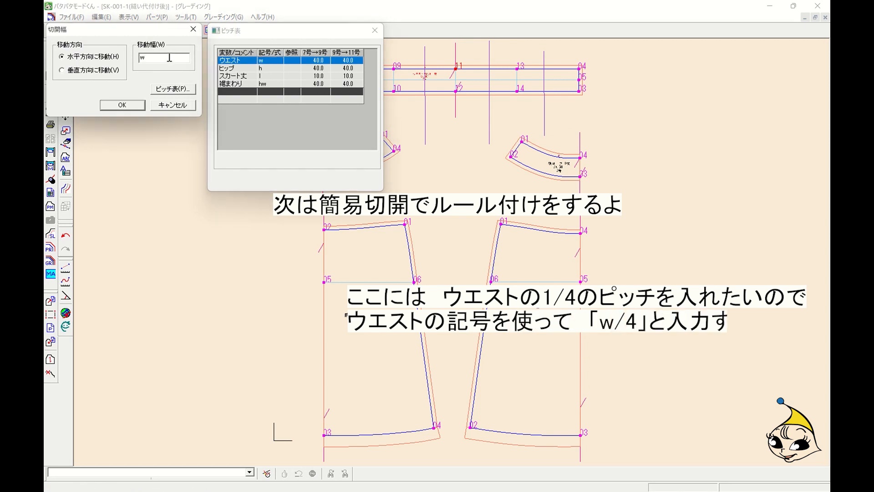
type("w/4")
left_click(122, 105)
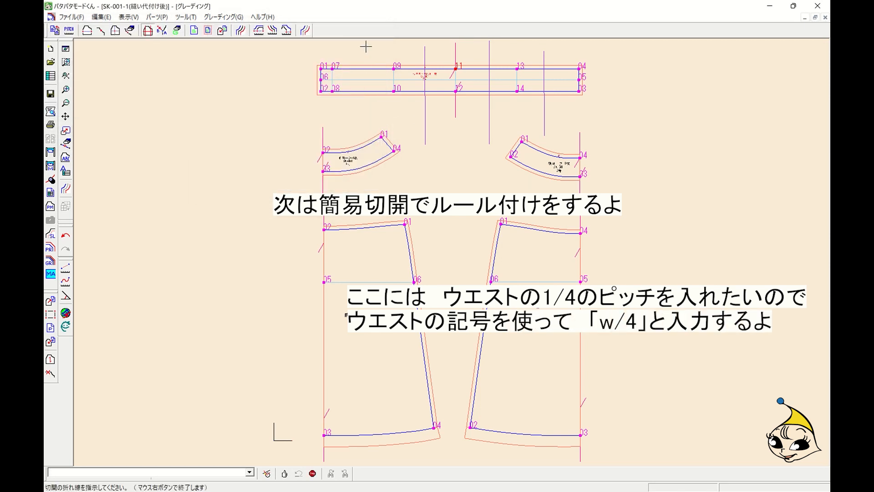
Add a slash line across the waistband between points 07 and 09 with horizontal movement w/4, and finish the waistband's simple slash.
left_click(366, 46)
left_click(362, 132)
right_click(433, 98)
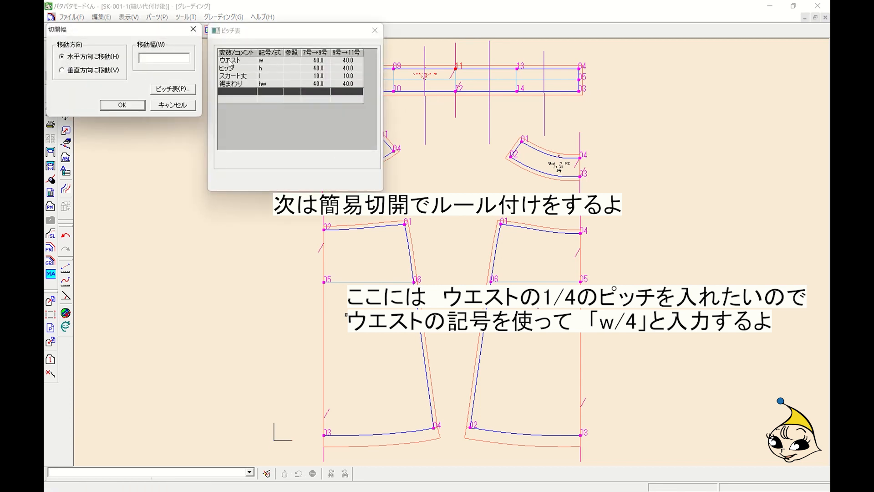
left_click(268, 61)
left_click(167, 60)
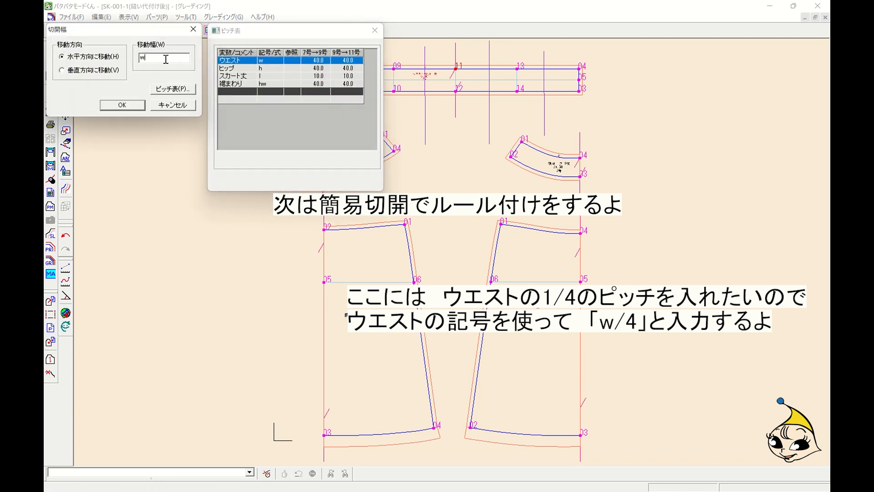
left_click(117, 105)
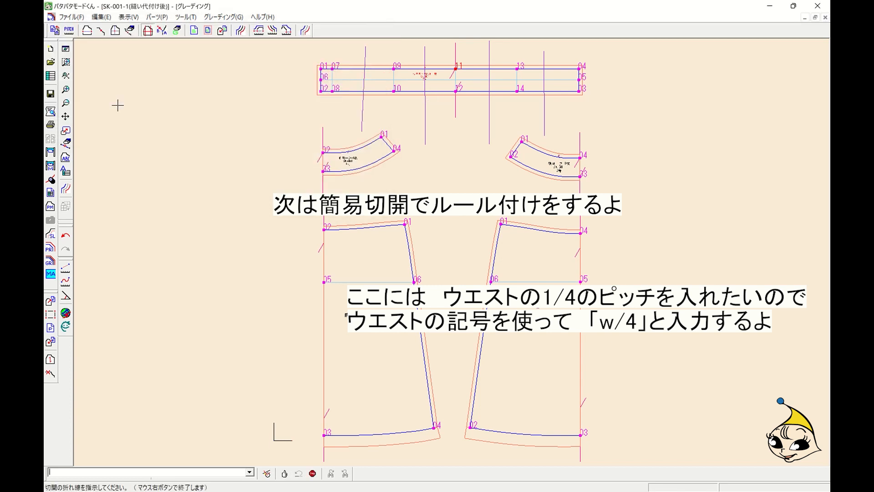
right_click(252, 112)
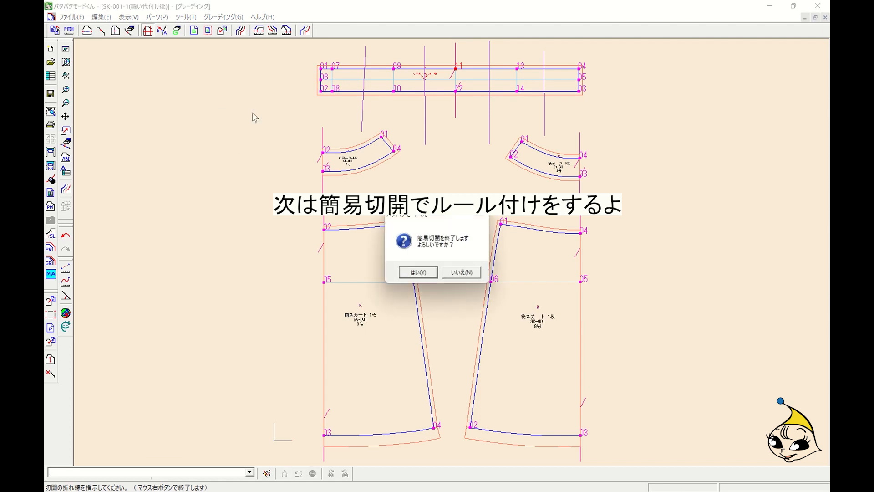
left_click(418, 273)
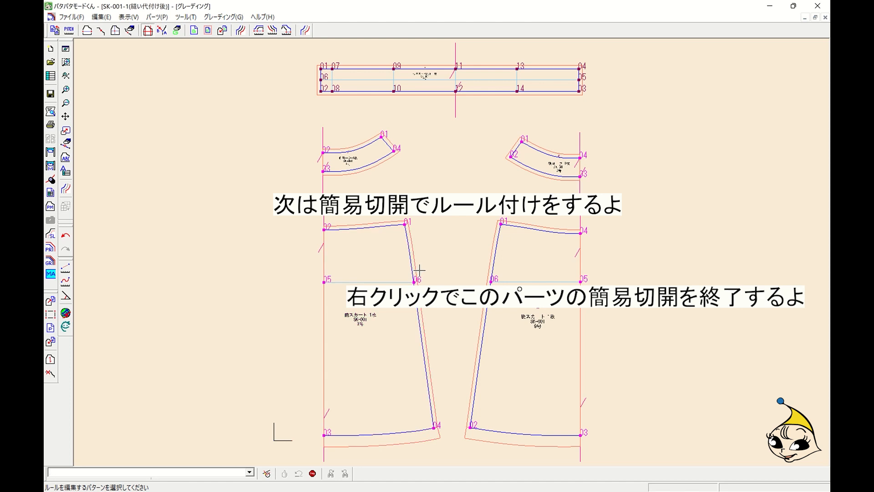
Add an auxiliary row below 裾まわり in the pitch table with the expression w/4.
left_click(69, 31)
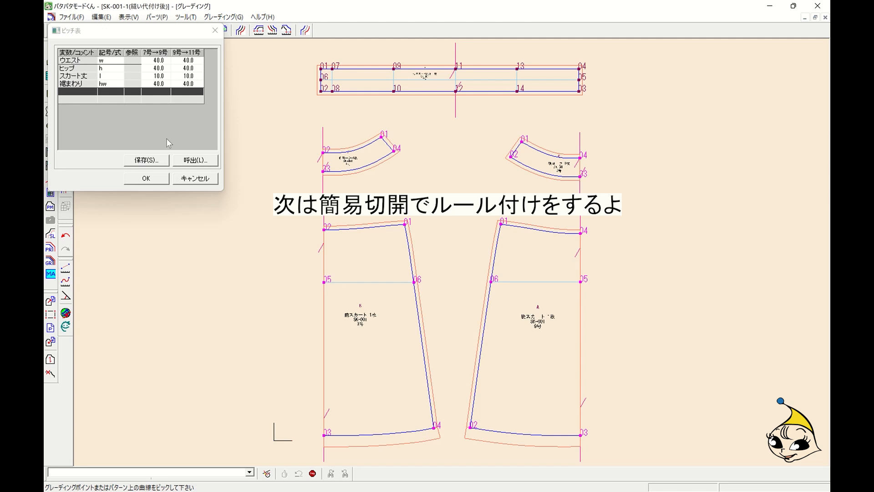
left_click(113, 93)
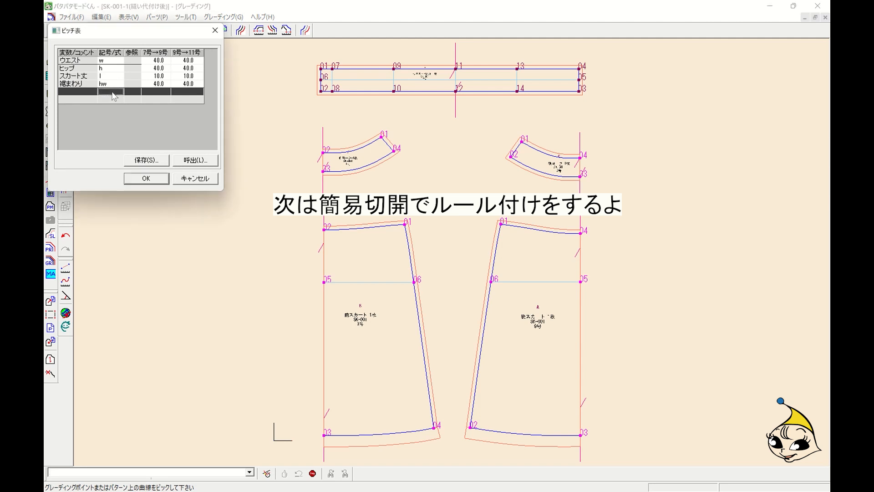
left_click(112, 93)
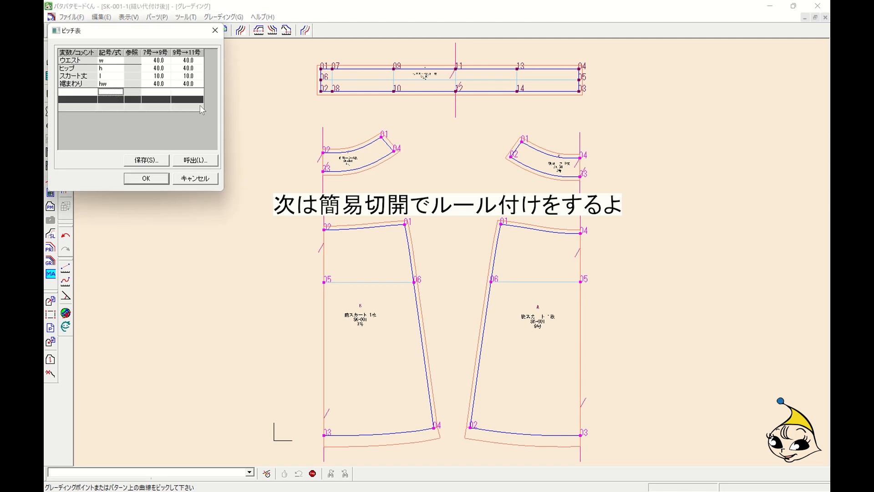
type("w/")
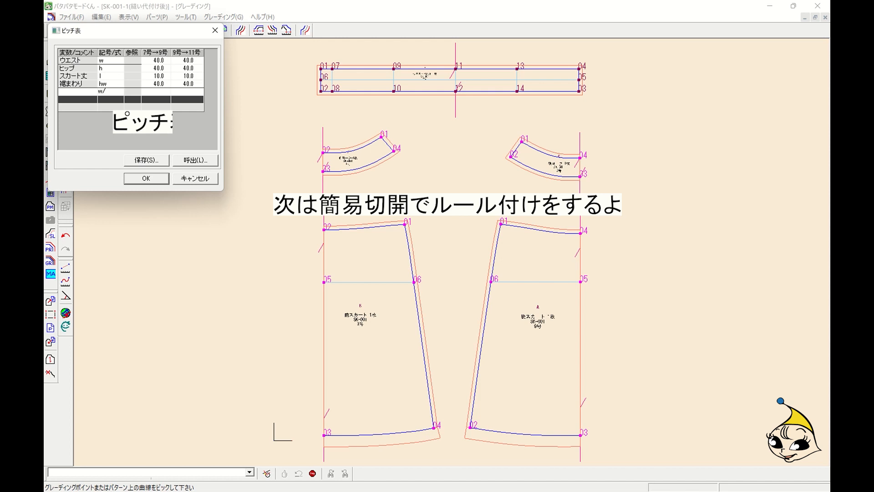
type("4")
key("Return")
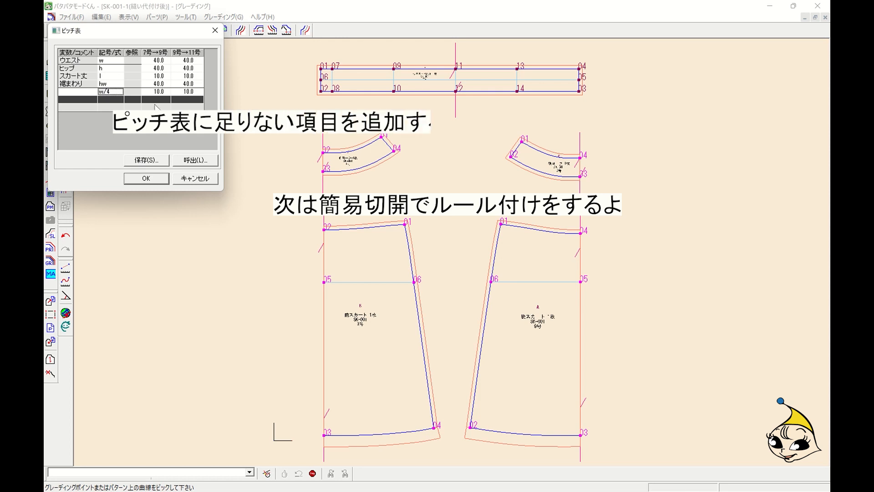
left_click(74, 93)
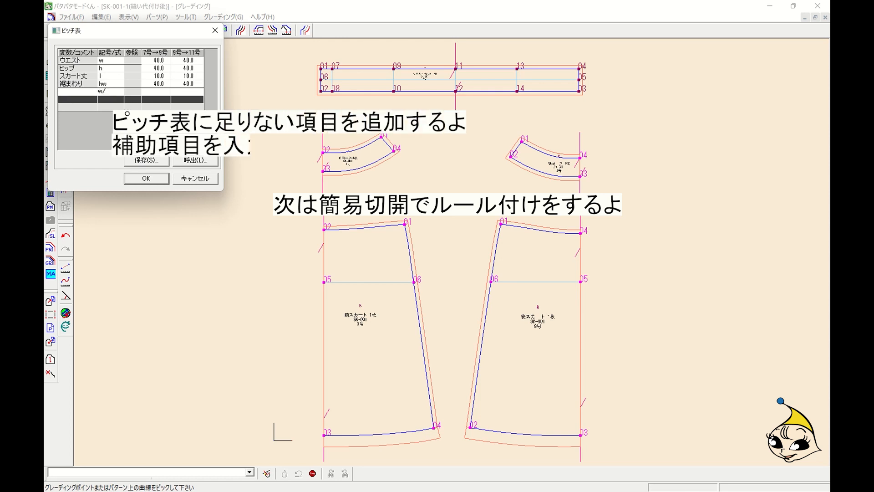
type("4")
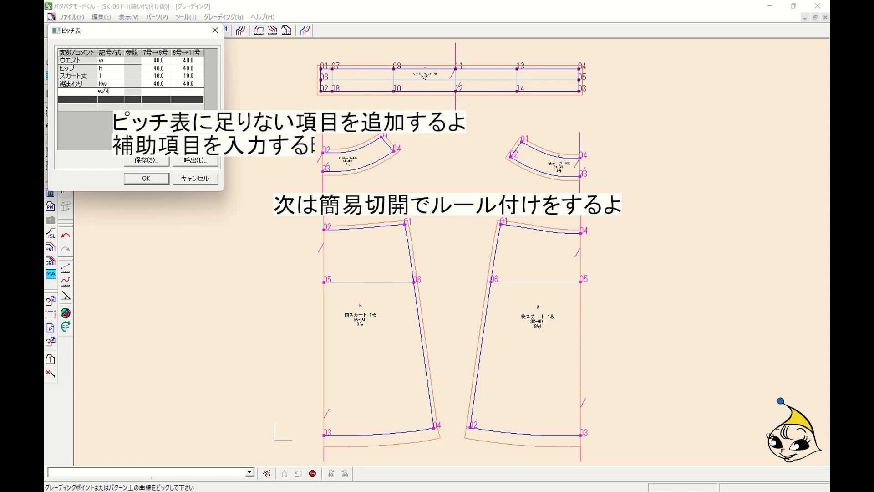
key("Return")
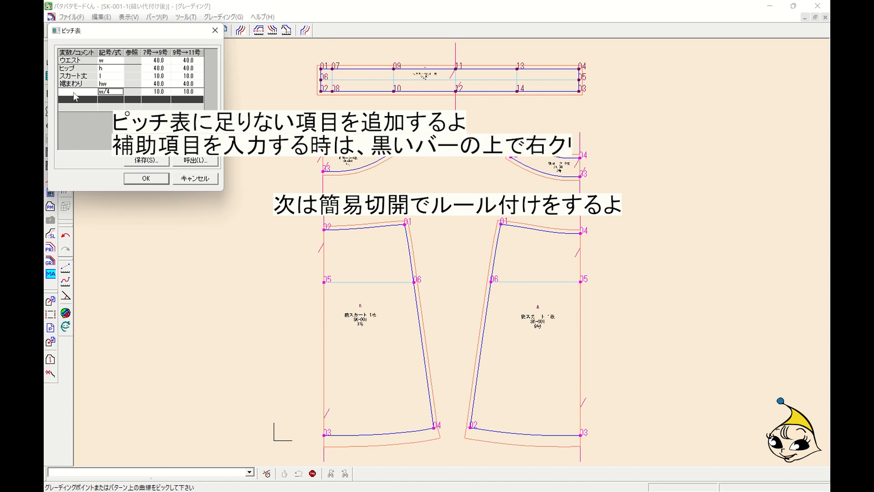
Label the w/4 row ウエスト1 and accept the pitch table.
left_click(74, 92)
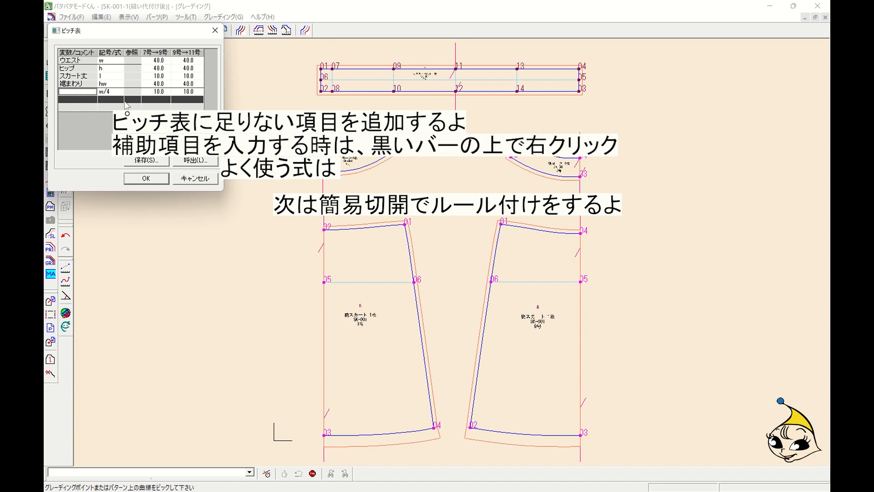
type("ウエスト1")
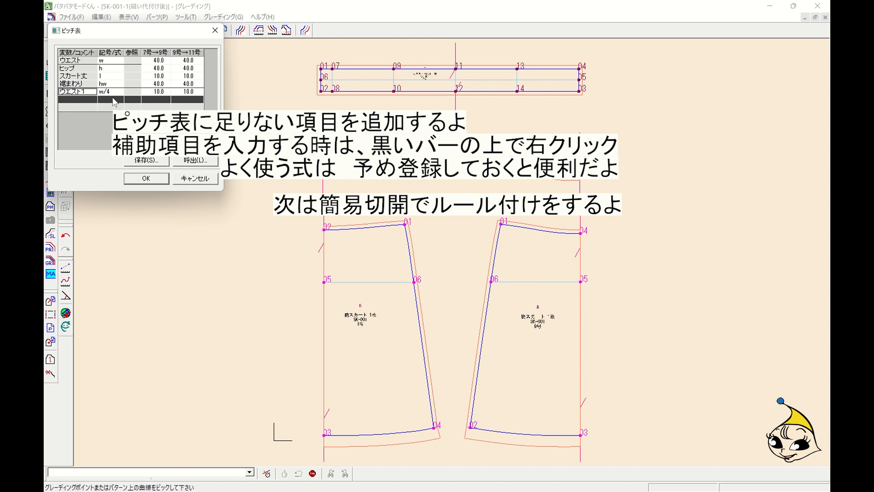
left_click(150, 181)
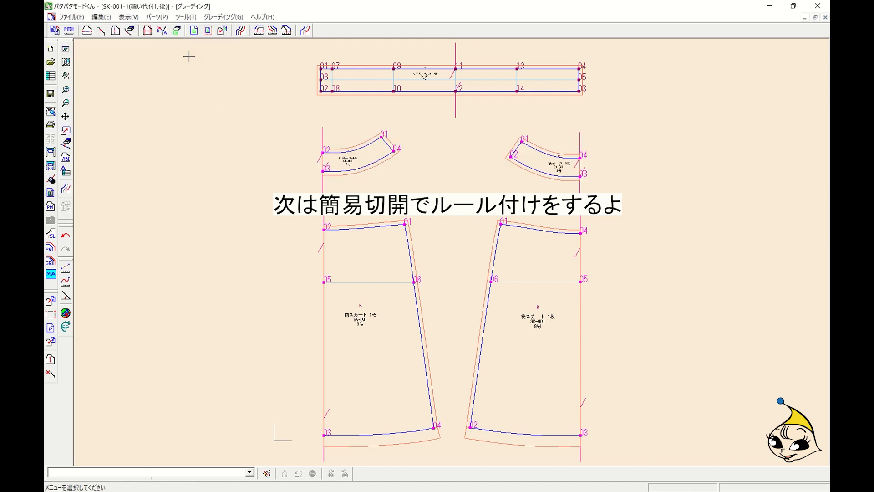
Apply a simple slash to the curved piece above 前スカート: origin point 02, one vertical slash line, horizontal movement w/4.
left_click(148, 32)
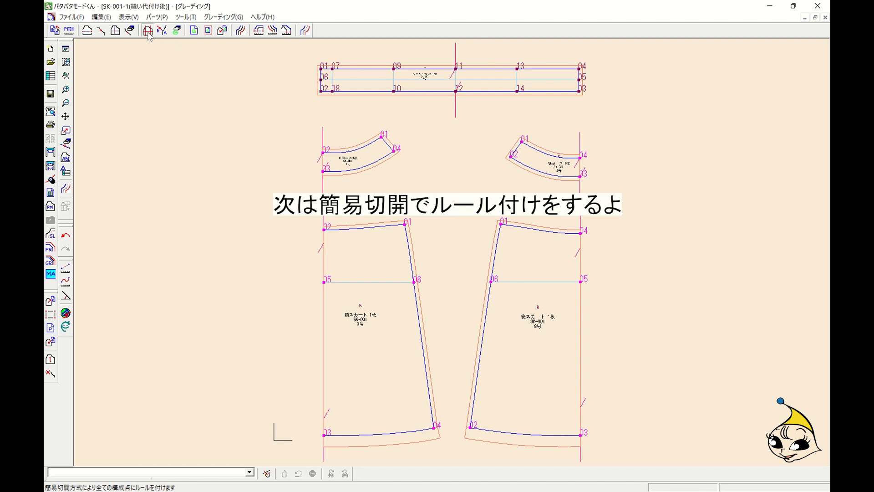
left_click(362, 145)
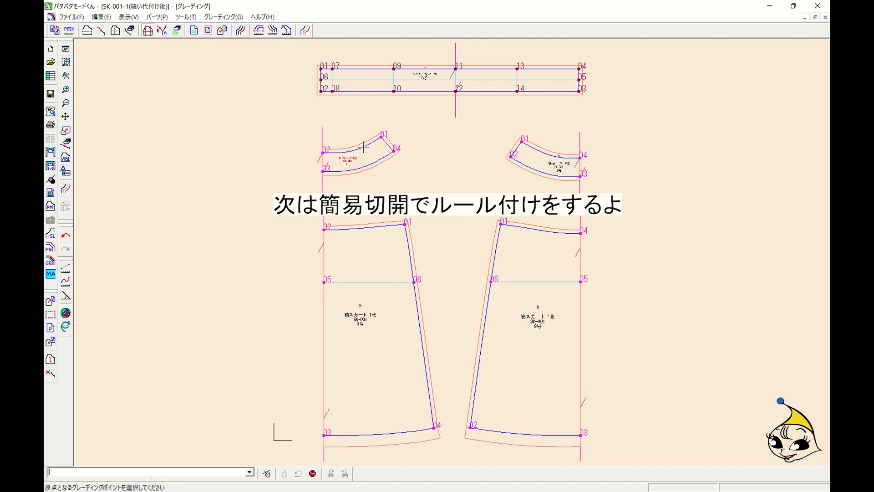
left_click(325, 151)
left_click(360, 109)
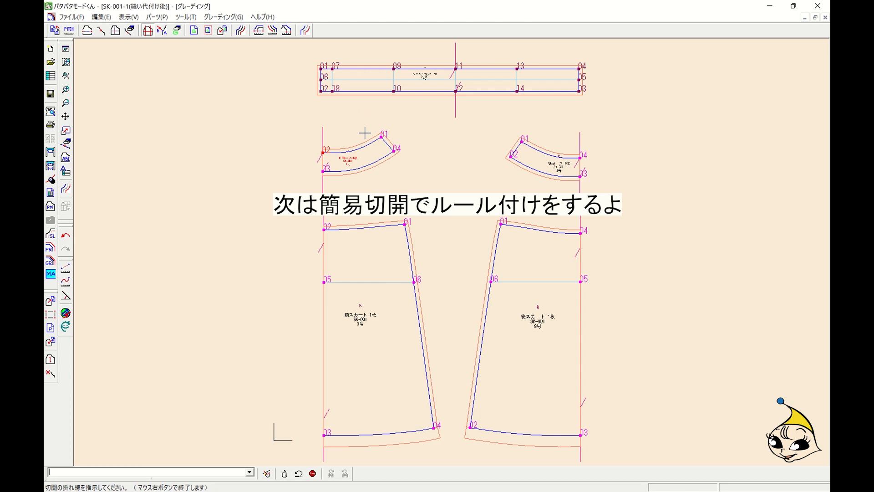
left_click(354, 221)
right_click(408, 174)
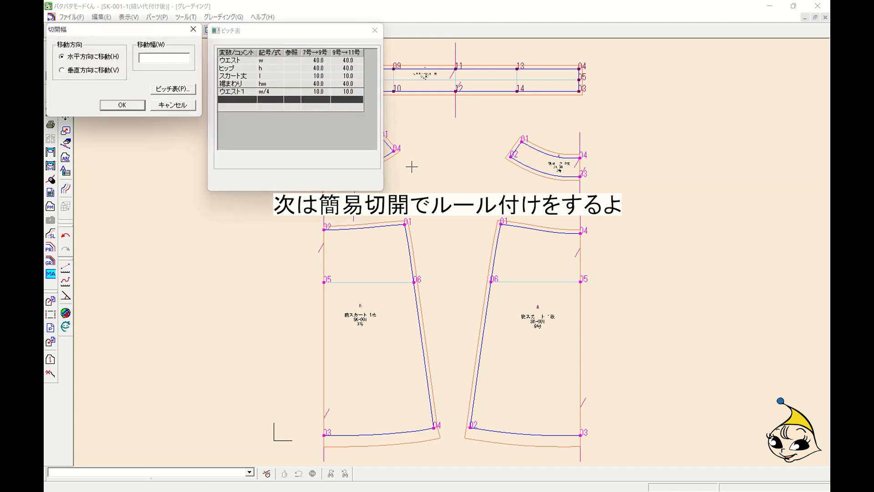
left_click(266, 94)
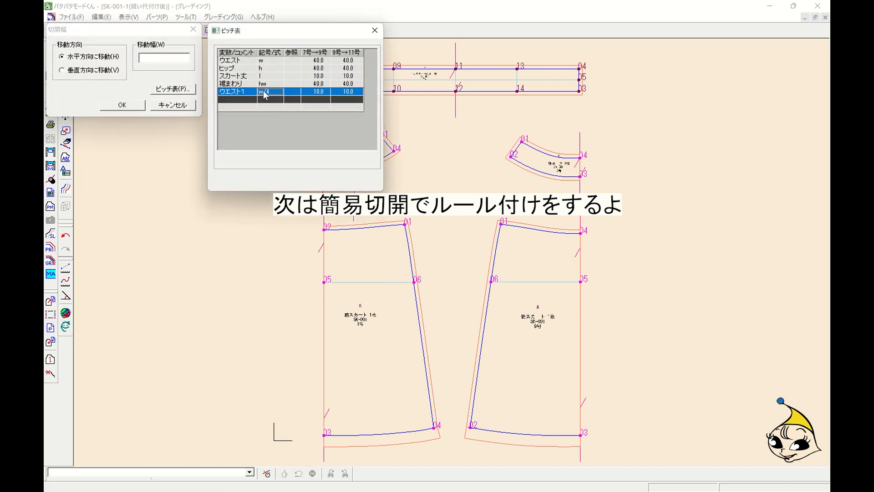
left_click(132, 103)
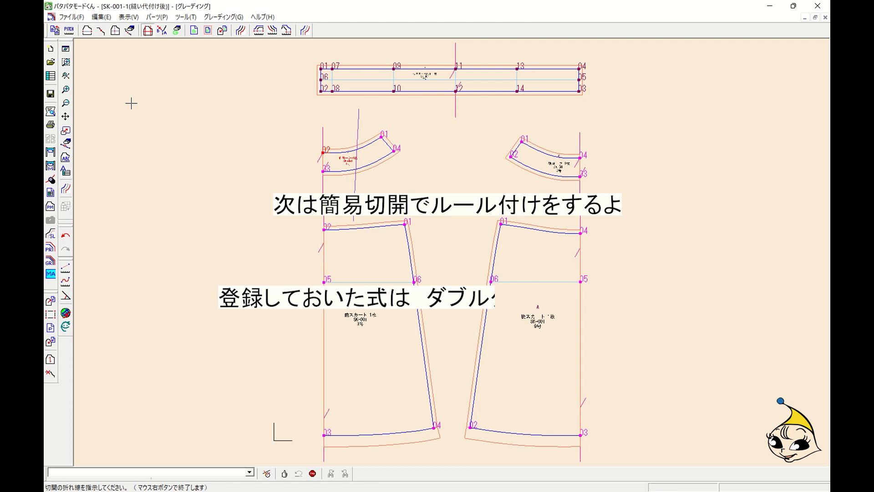
right_click(434, 146)
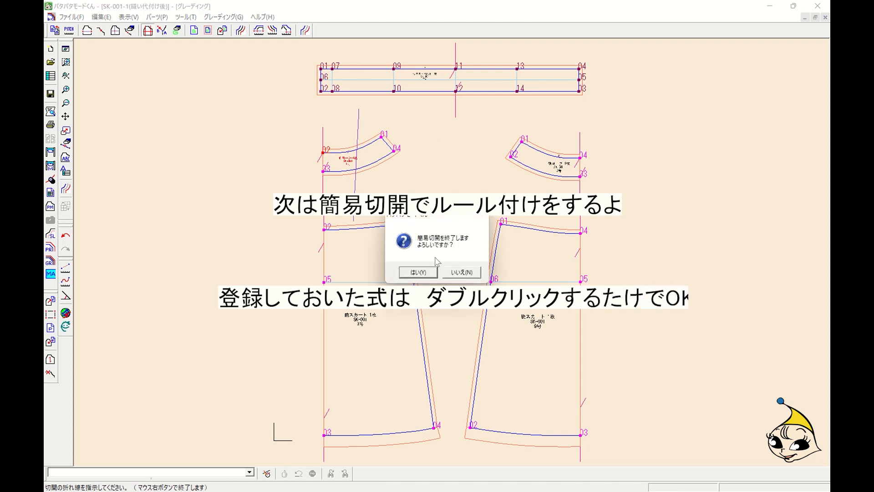
left_click(419, 273)
Apply a simple slash to the curved piece above 後スカート: origin point 04, one vertical slash line, horizontal movement w/4.
left_click(571, 157)
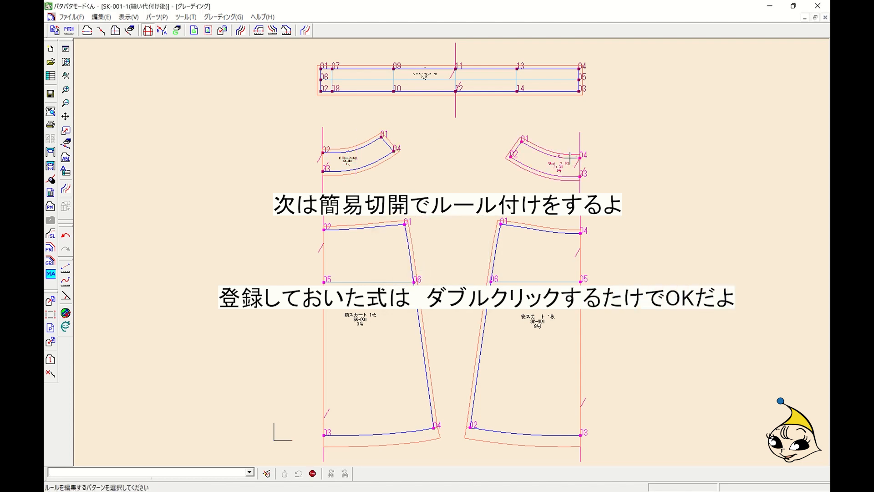
left_click(557, 110)
left_click(554, 221)
right_click(658, 132)
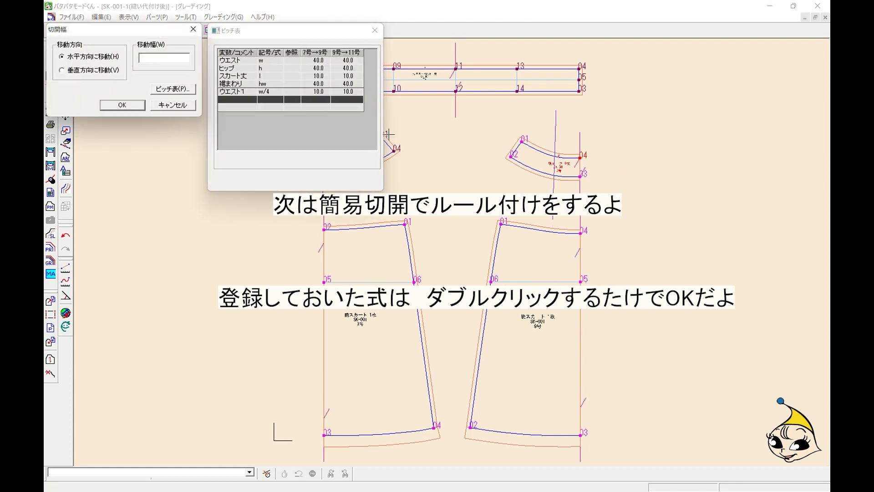
double_click(271, 92)
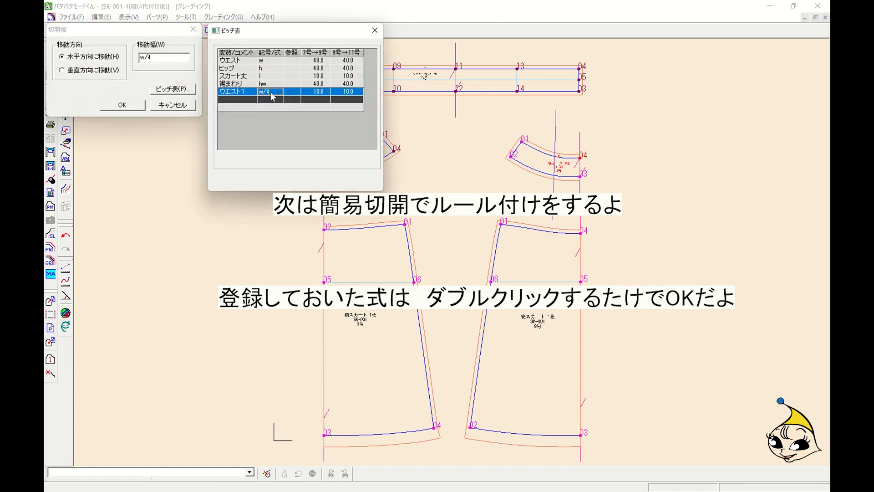
left_click(122, 109)
right_click(275, 172)
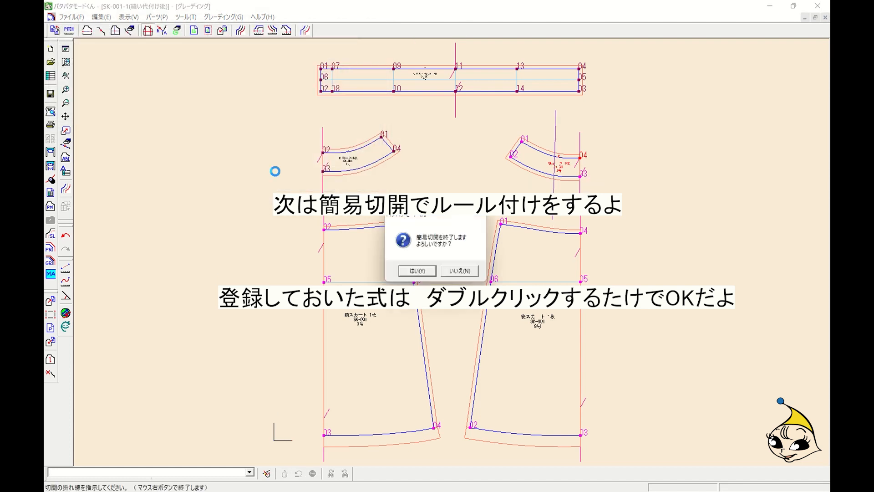
left_click(410, 273)
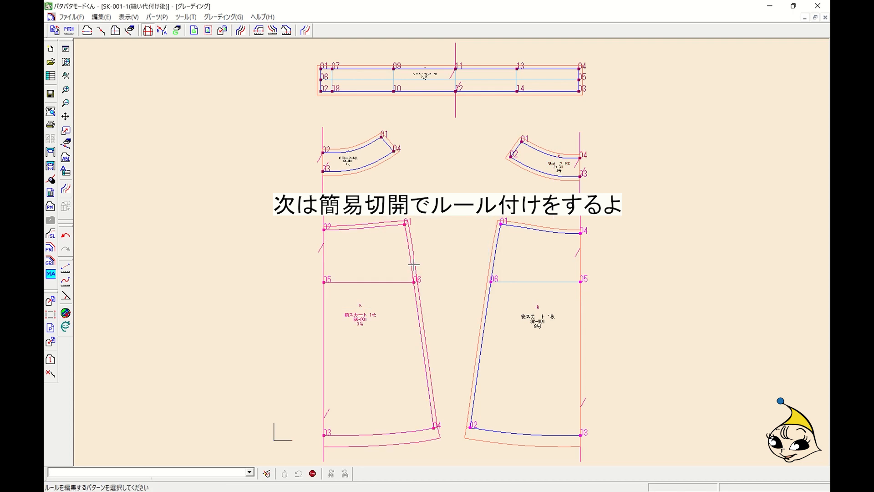
Add a vertical slash line from waist to hem across 前スカート with origin point 02 and horizontal movement w/4.
left_click(385, 227)
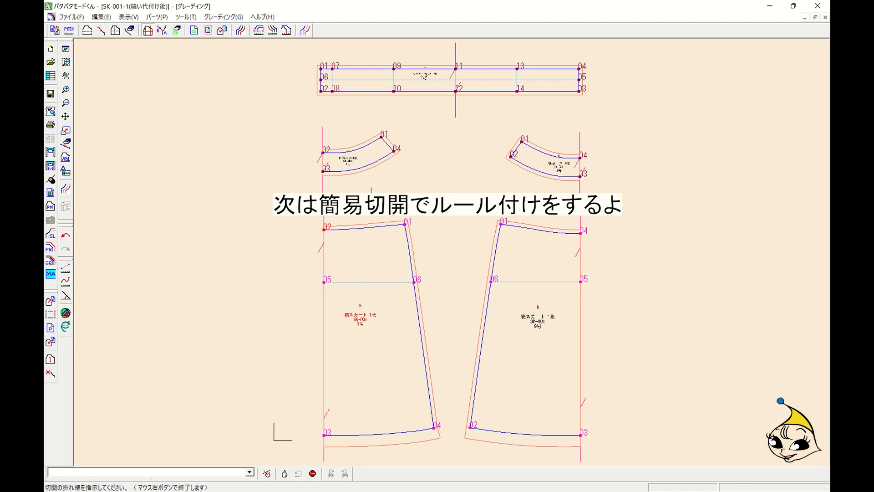
left_click(371, 191)
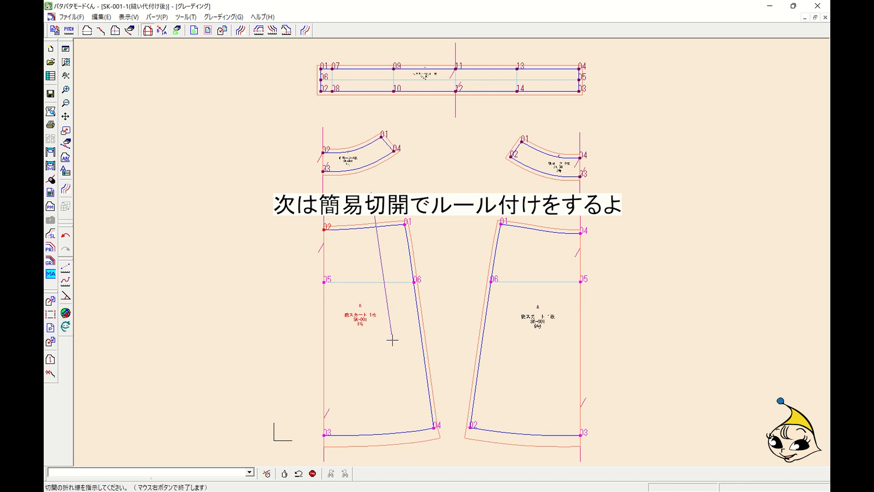
left_click(375, 460)
right_click(487, 298)
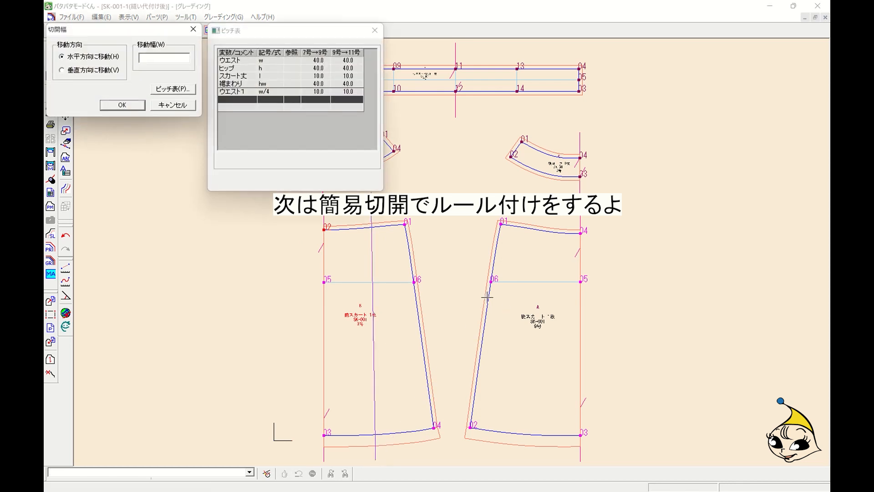
left_click(266, 91)
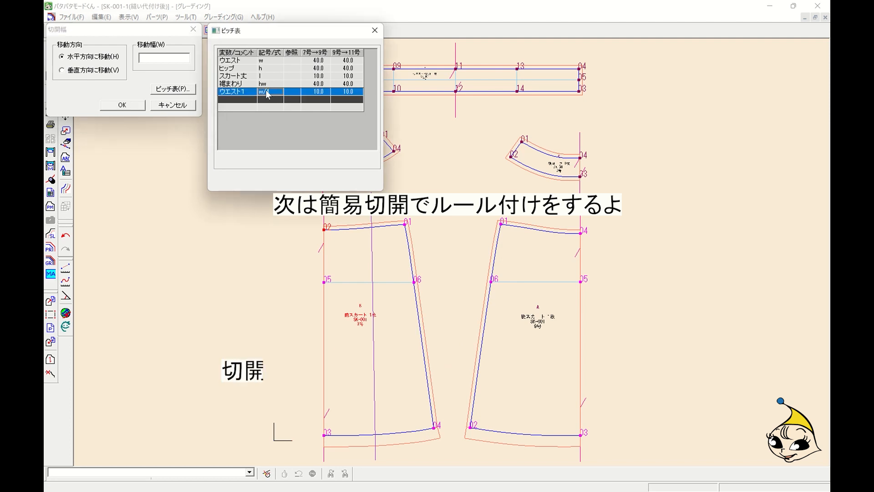
double_click(266, 92)
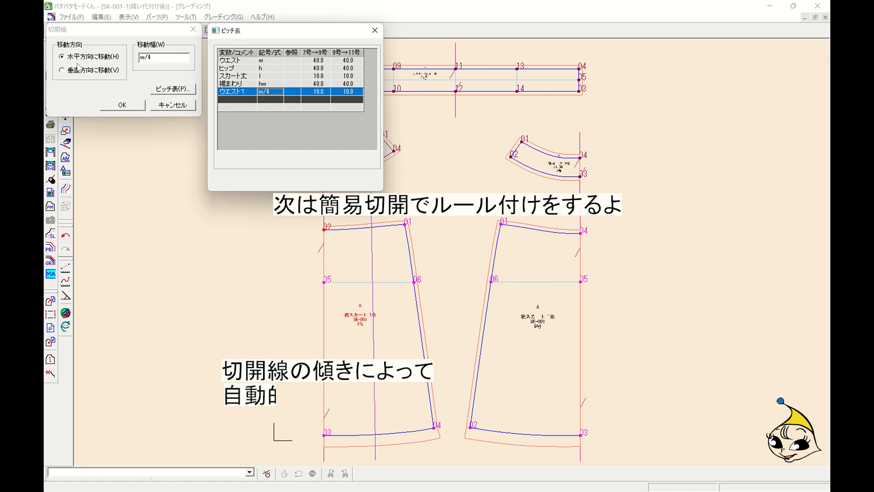
left_click(118, 104)
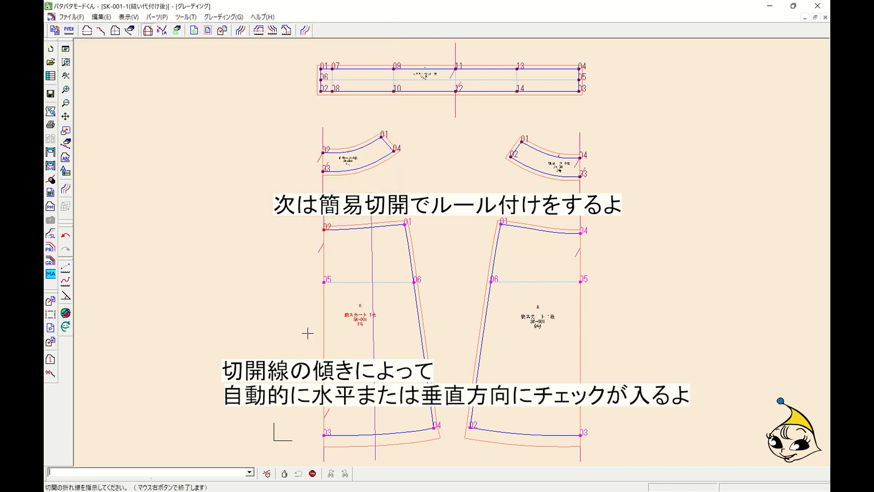
Add a horizontal slash line across 前スカート below hip line 05–06 with vertical movement l, and finish its simple slash.
left_click(228, 309)
left_click(494, 308)
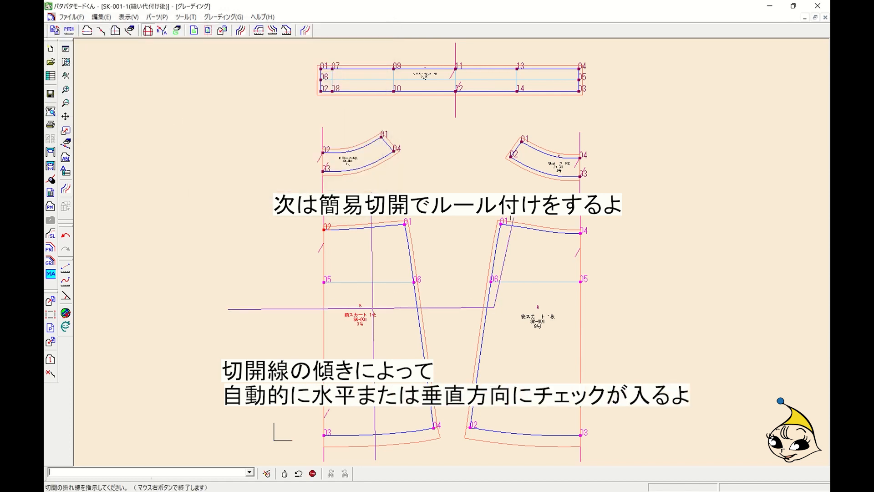
right_click(514, 217)
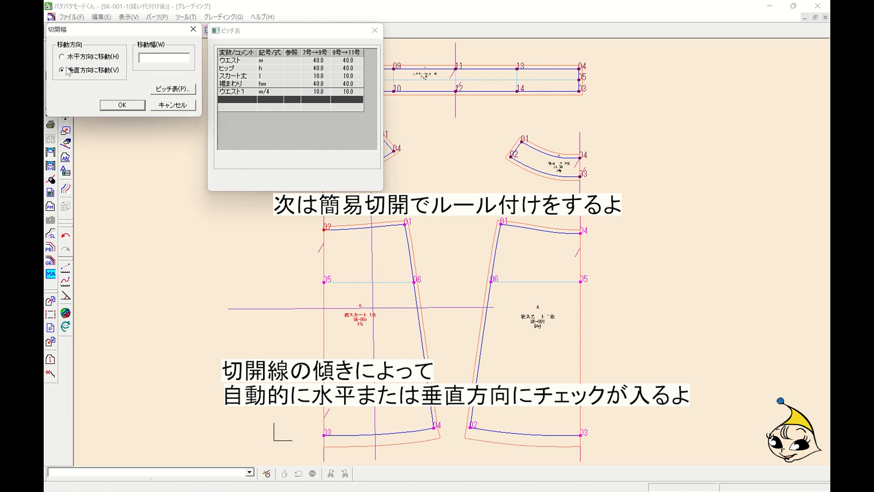
left_click(264, 77)
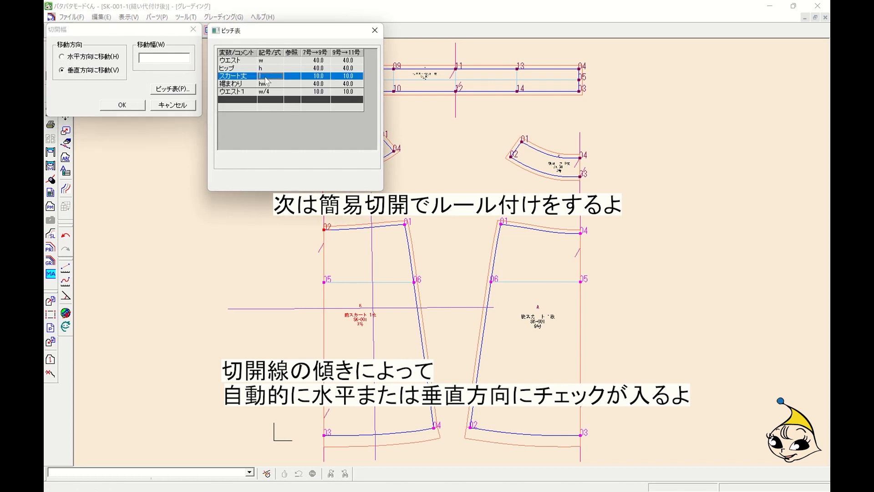
left_click(132, 106)
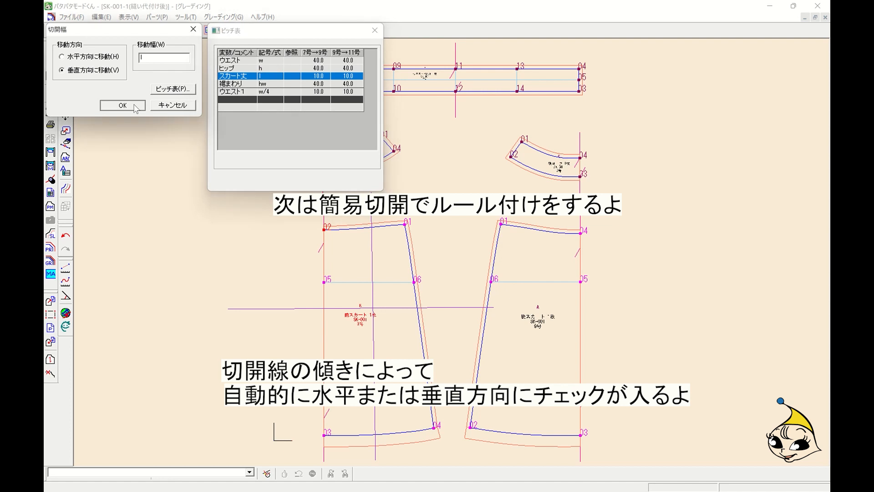
right_click(354, 173)
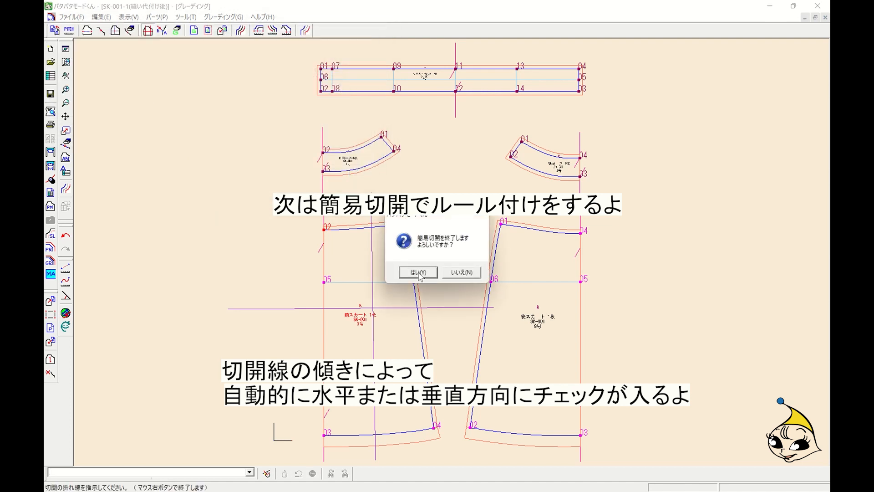
left_click(418, 272)
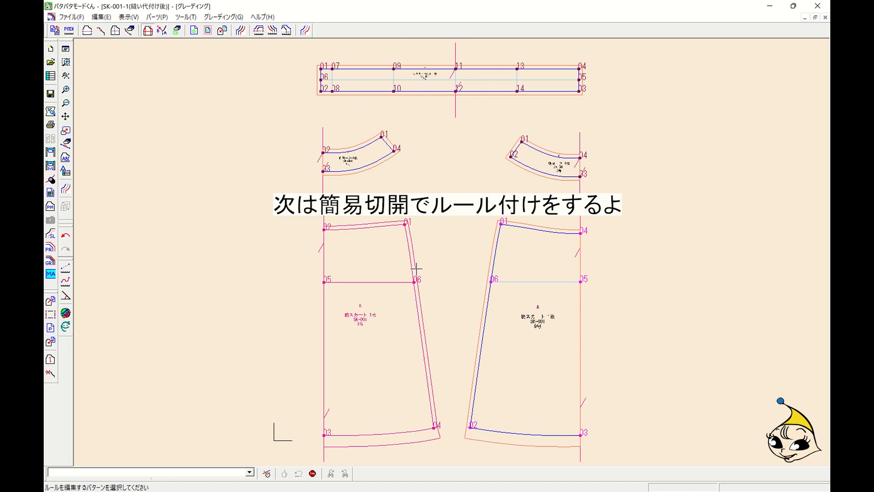
Add a pitch table row wh labelled ウエストヒップ with 3 for both 7号→9号 and 9号→11号, and accept the table.
left_click(69, 31)
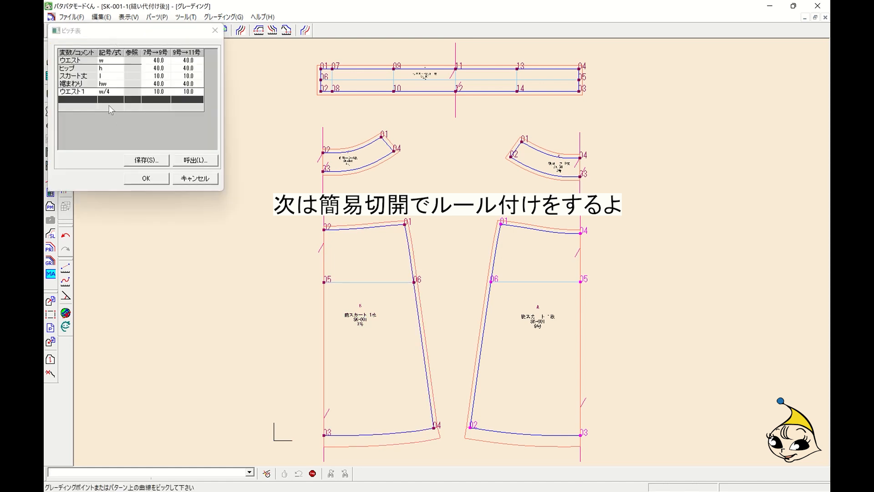
left_click(109, 100)
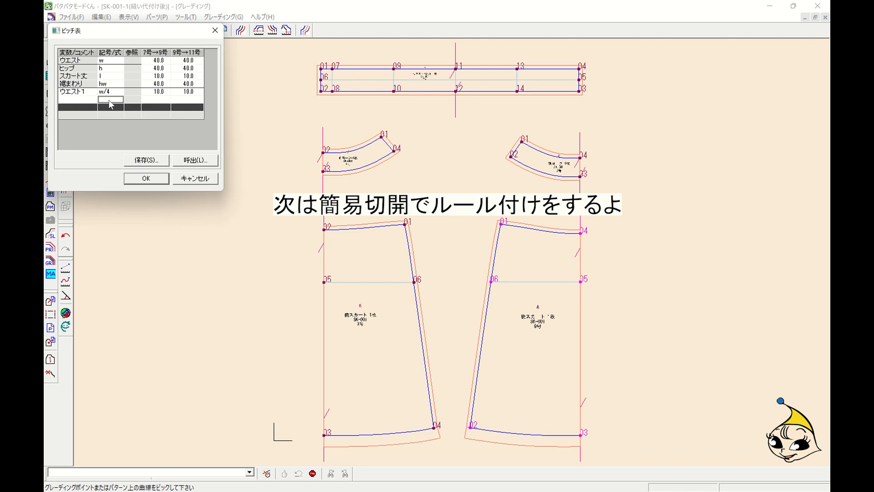
type("wh ")
type("3 ")
type("3")
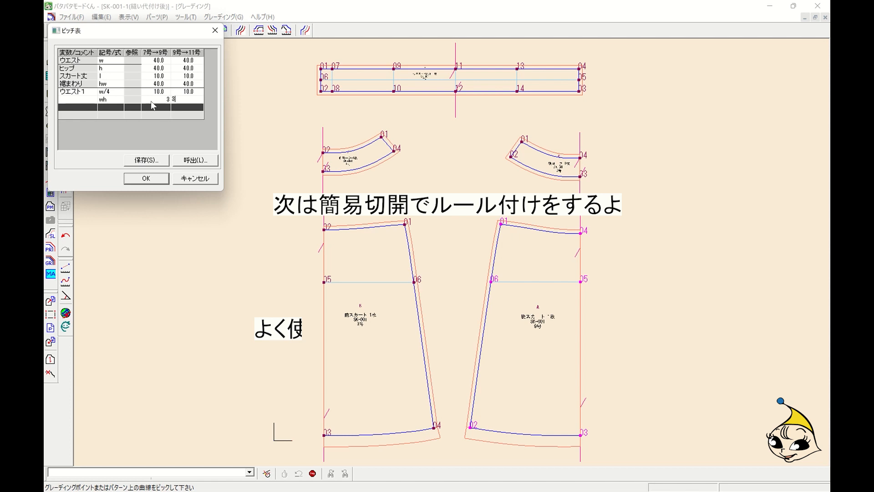
left_click(78, 100)
type("ウエストヒップ")
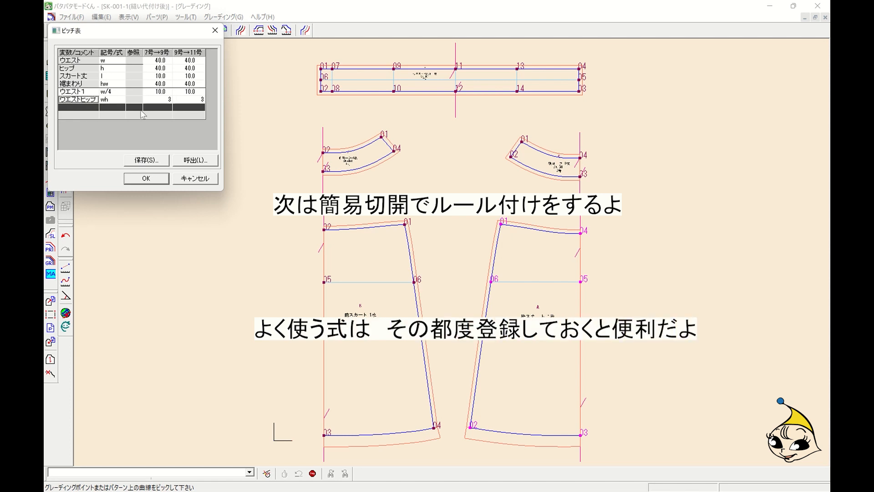
left_click(146, 179)
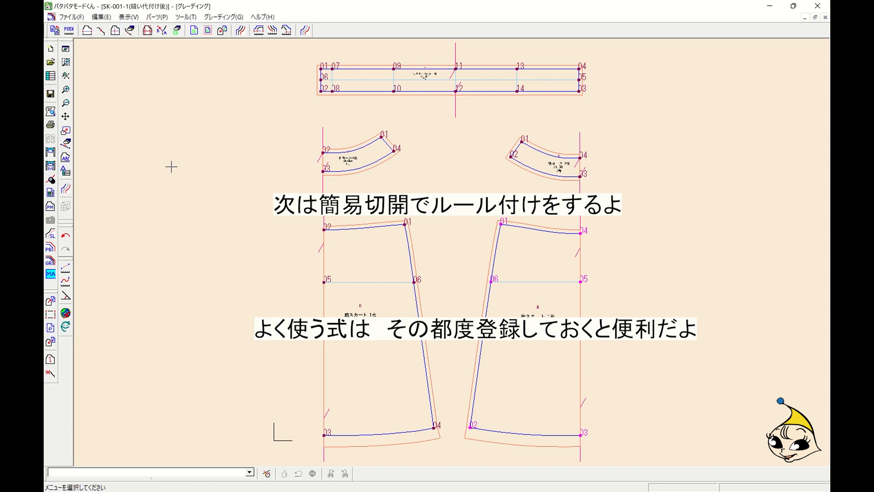
Start a simple slash on 後スカート with origin point 04 and a vertical slash line from waist to hem, horizontal movement w/4.
left_click(148, 30)
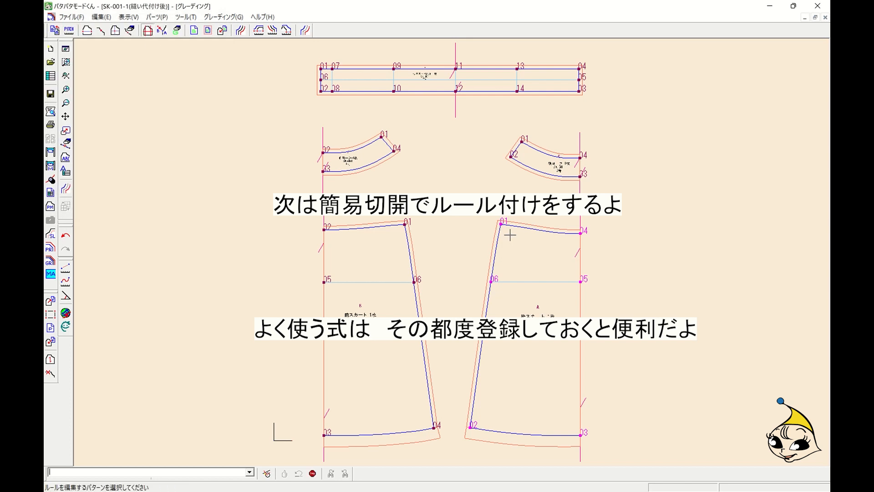
left_click(552, 244)
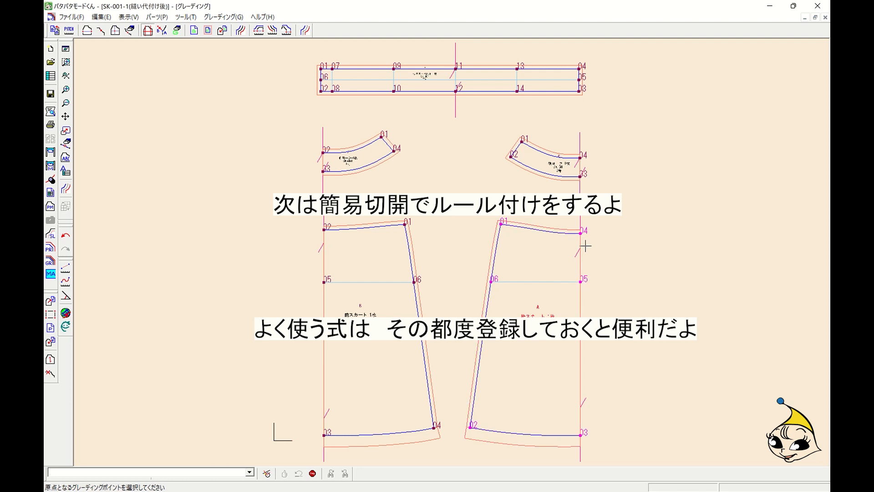
left_click(581, 234)
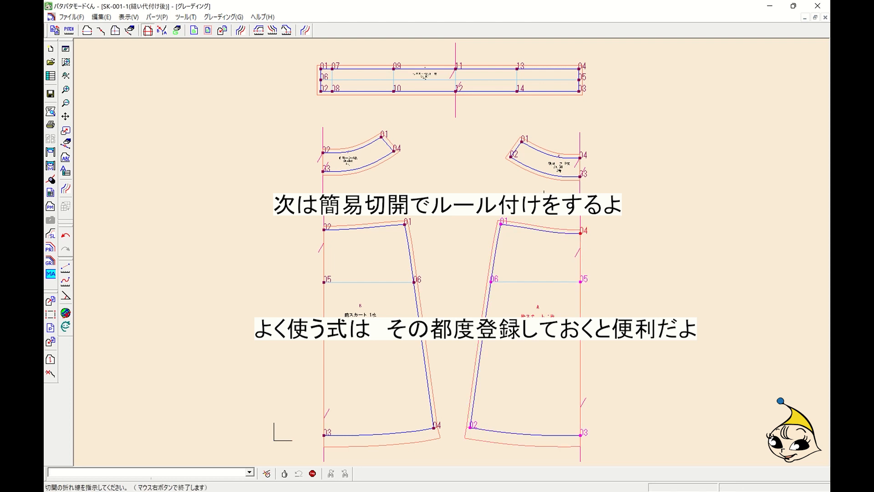
left_click(542, 217)
left_click(536, 459)
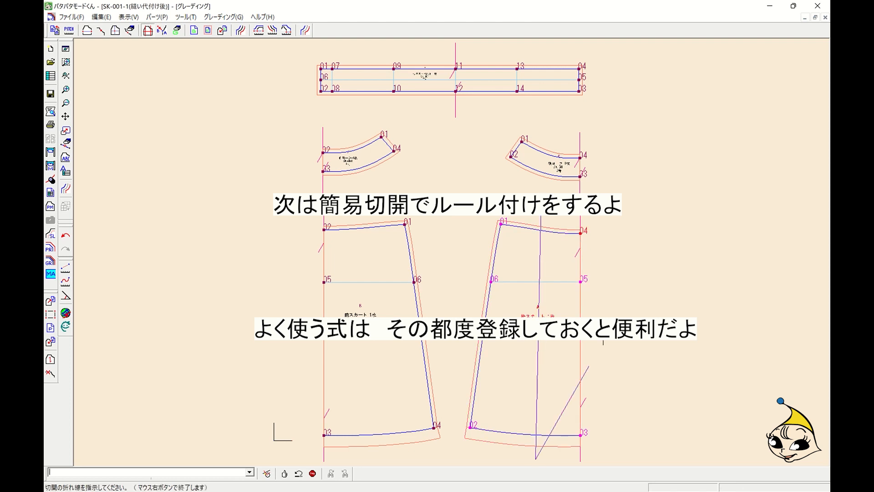
right_click(592, 355)
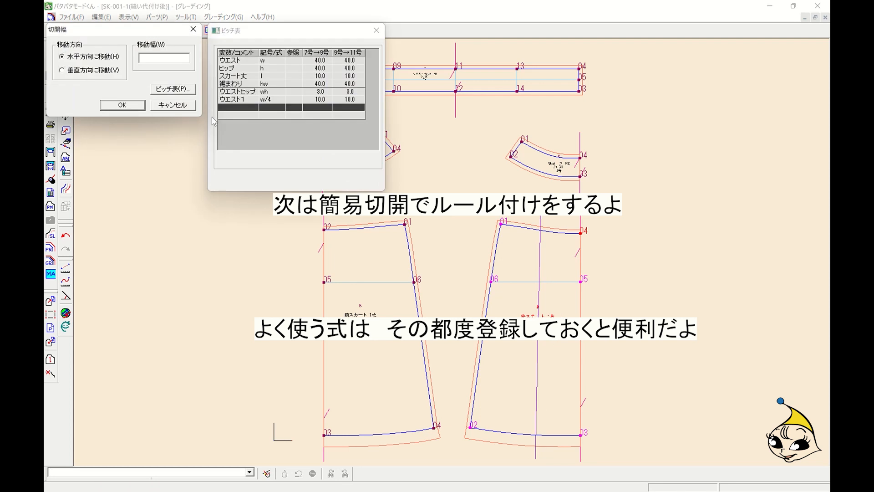
double_click(268, 100)
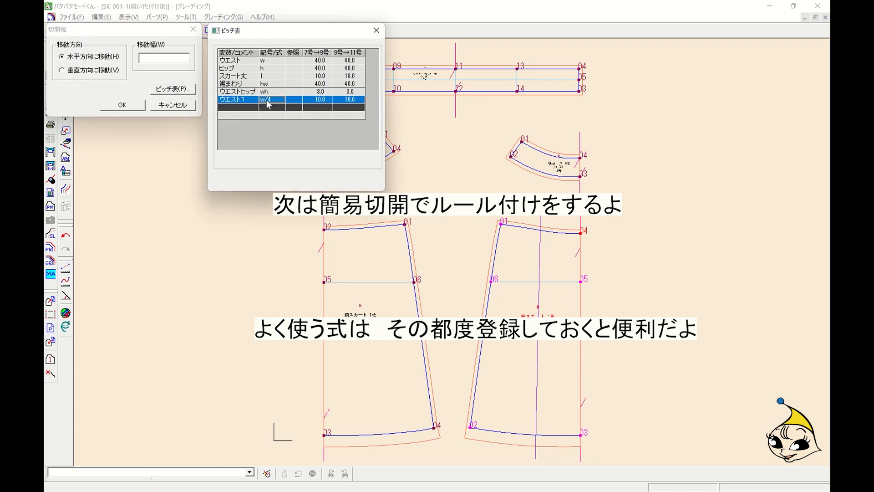
left_click(136, 106)
Add a horizontal slash line across 後スカート between the waist and hip line 05–06 with vertical movement wh.
left_click(444, 252)
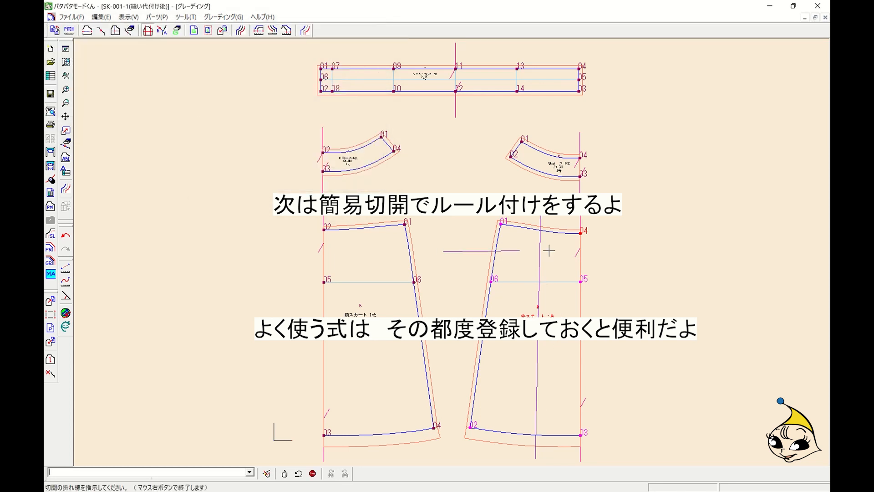
left_click(642, 257)
right_click(627, 198)
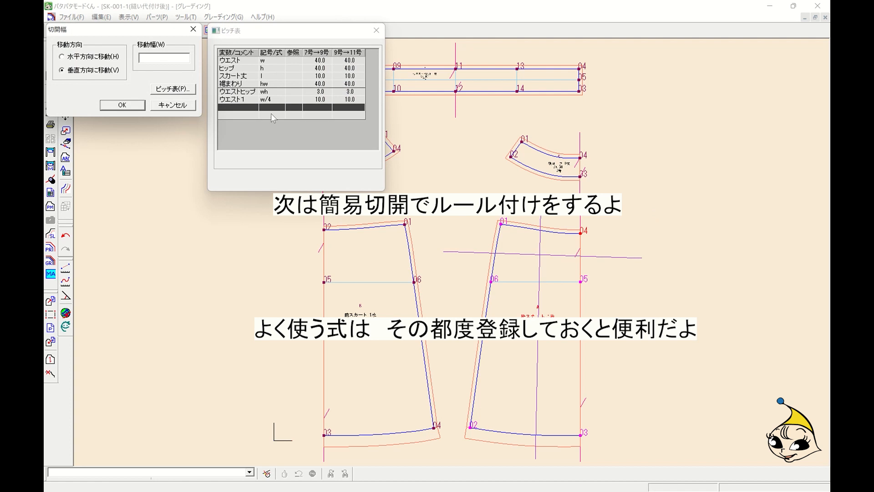
left_click(265, 93)
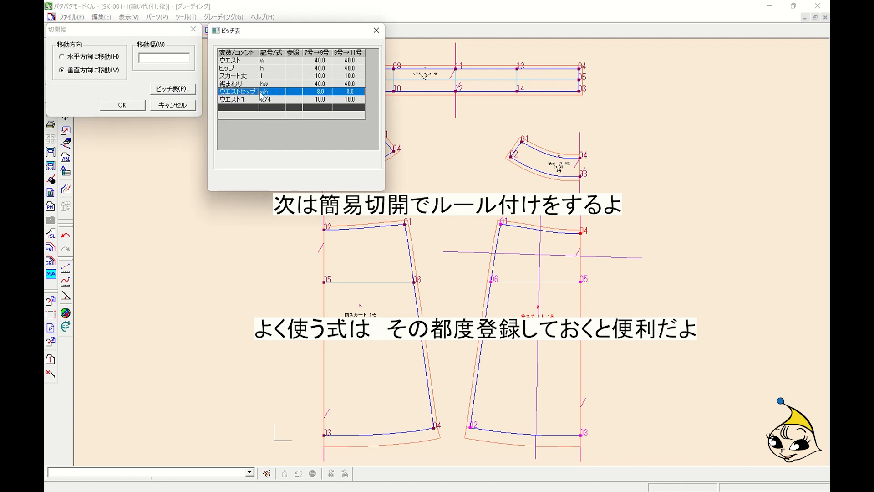
left_click(267, 94)
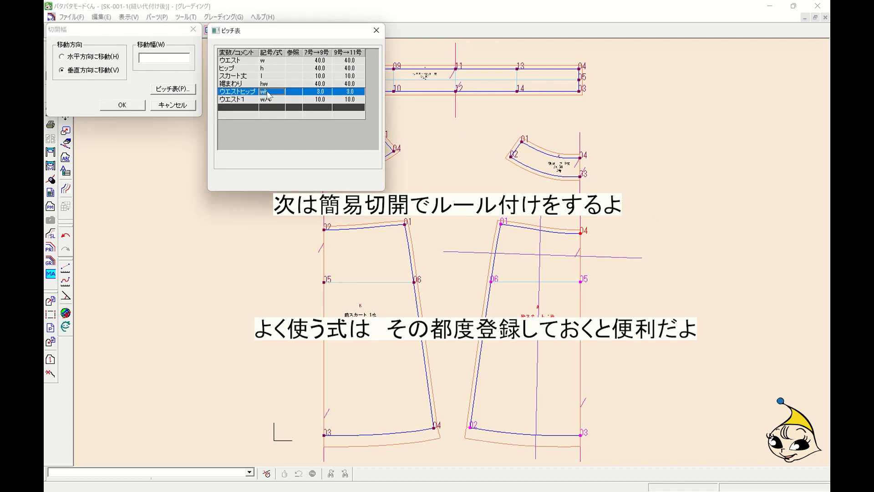
left_click(130, 107)
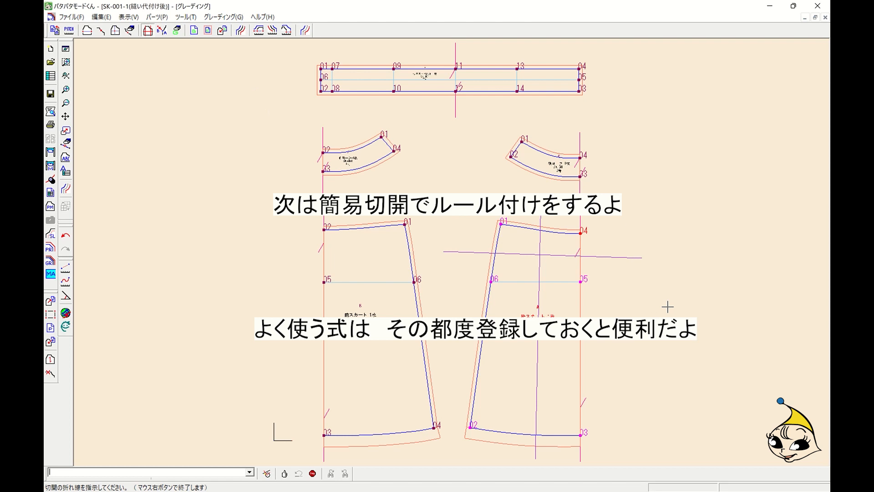
Add a horizontal slash line across 後スカート below hip line 05–06 with vertical movement l, and finish its simple slash.
left_click(428, 360)
left_click(674, 367)
right_click(639, 306)
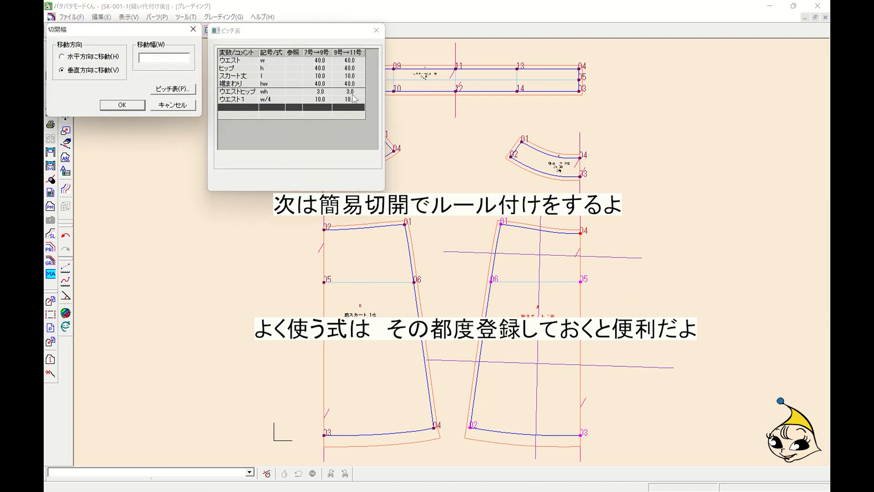
left_click(272, 80)
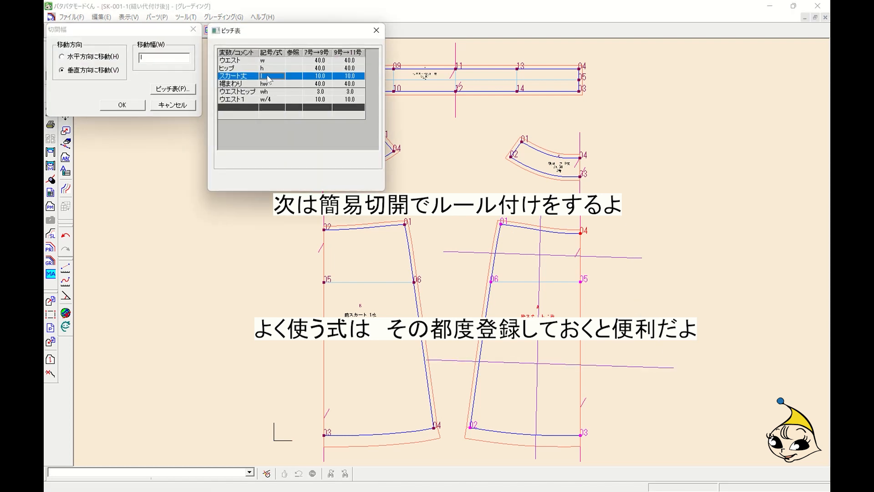
left_click(126, 106)
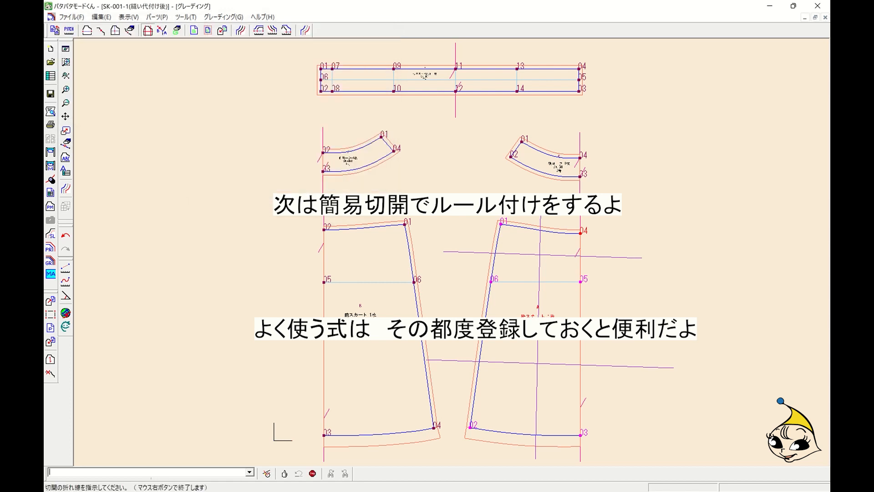
right_click(471, 220)
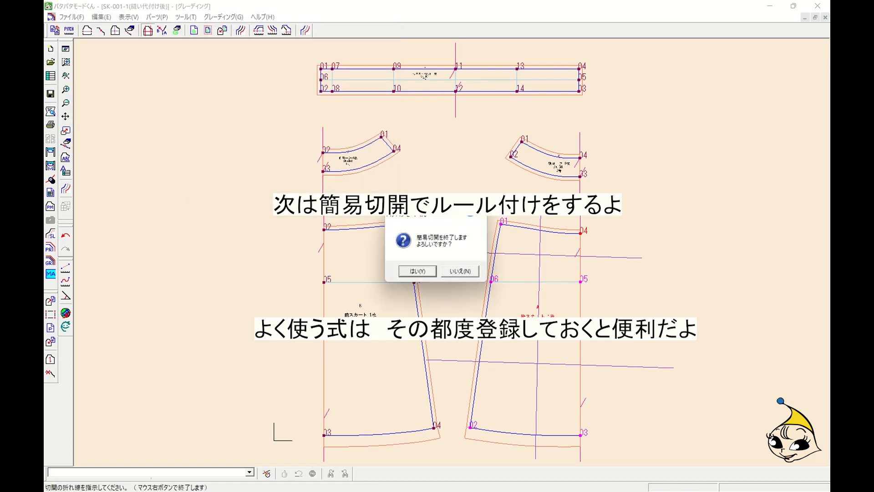
left_click(431, 273)
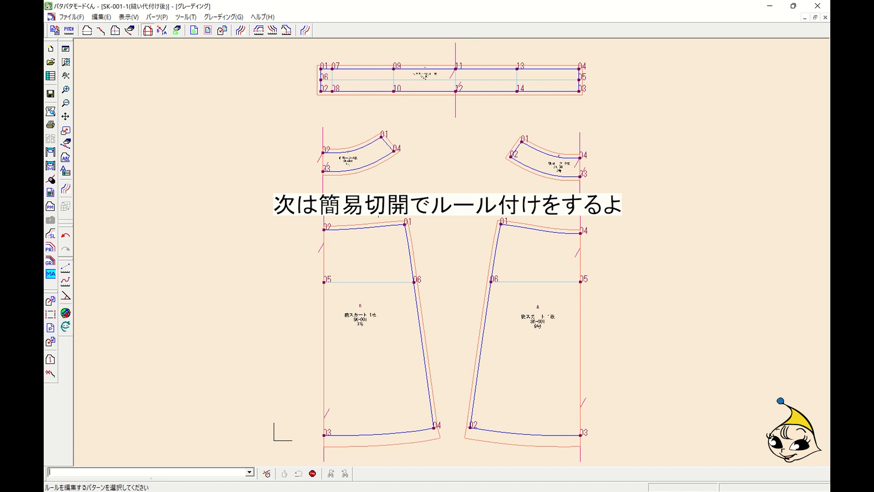
Add a pitch table row with the formula h/4 labelled ヒップ1.
left_click(374, 224)
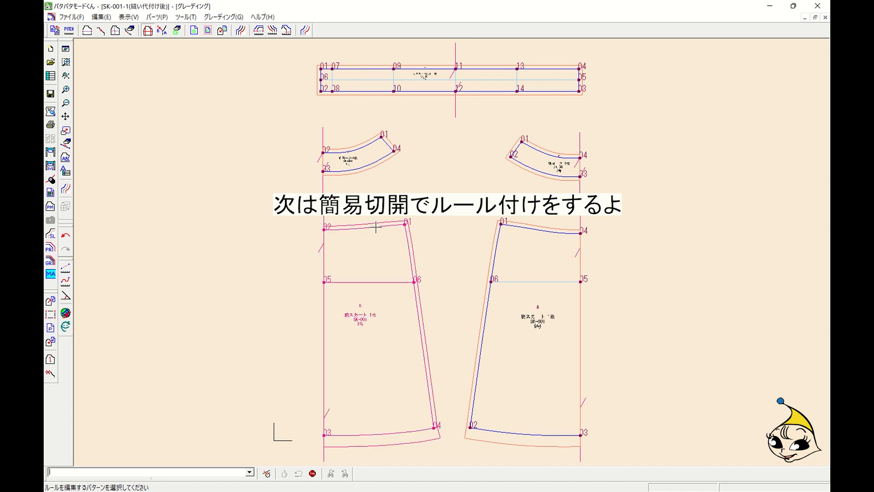
left_click(68, 30)
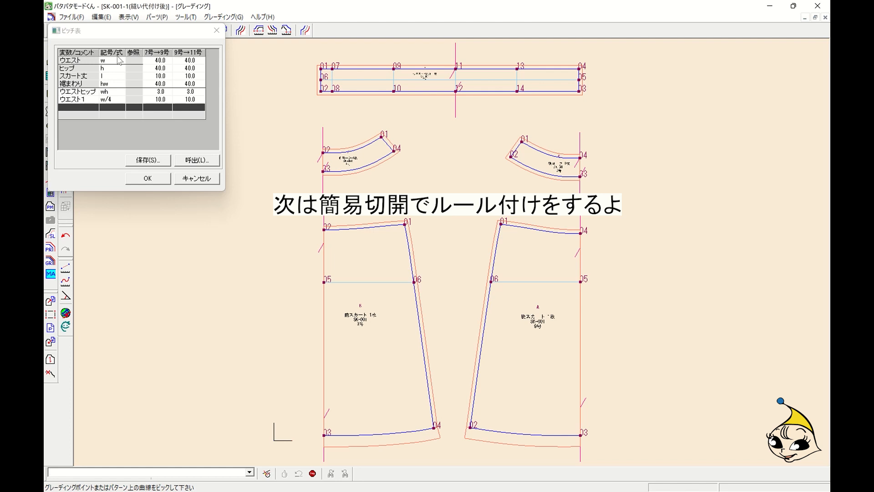
left_click(86, 108)
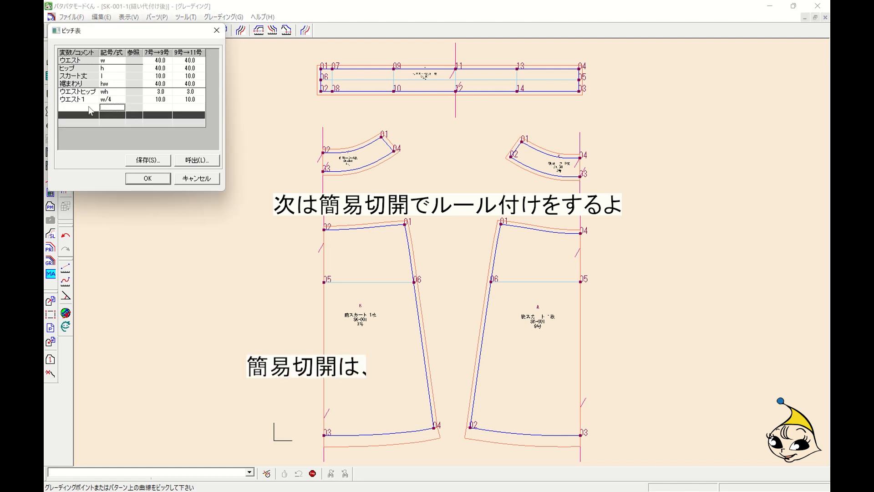
left_click(112, 108)
type("h/4")
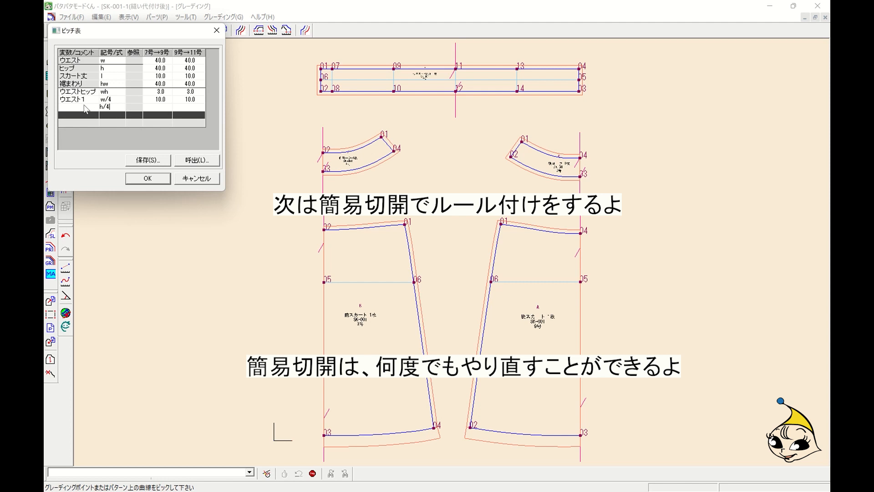
left_click(84, 107)
type("ヒップ1")
Add a pitch table row with the formula hw/4 labelled 裾まわり1, and accept the table.
left_click(110, 117)
left_click(111, 117)
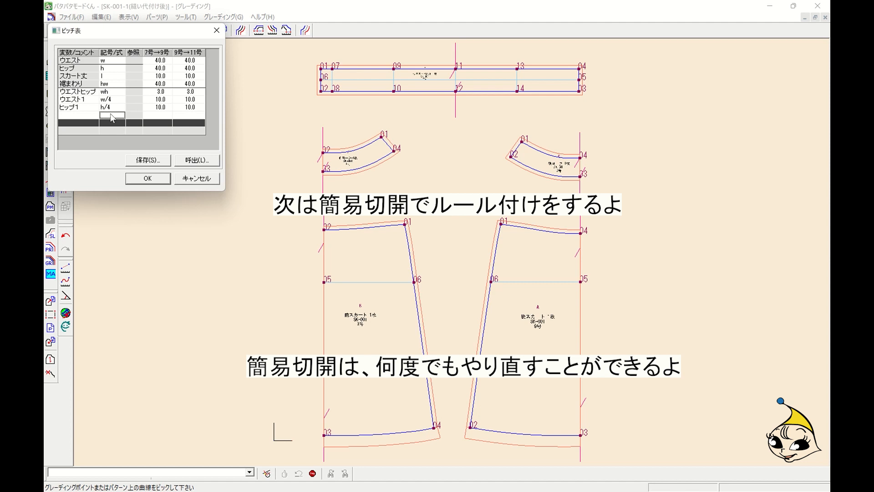
type("hw/4")
key("Return")
left_click(67, 114)
type("裾まわり1")
key("Return")
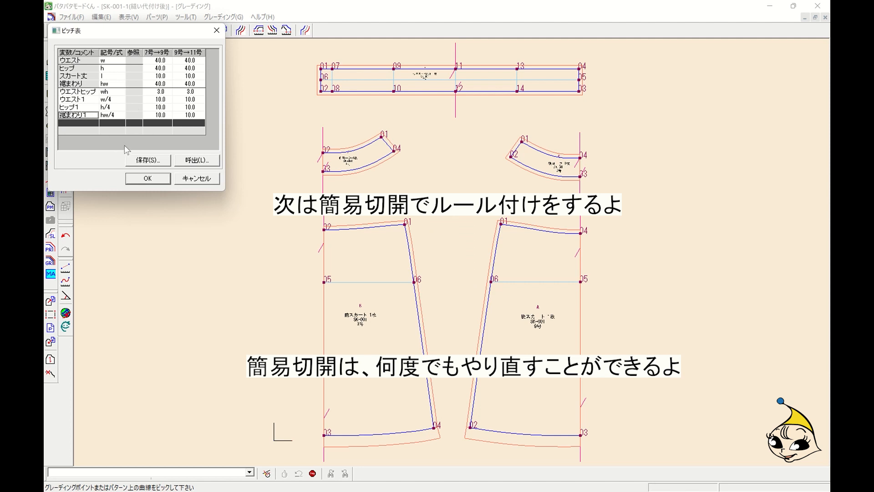
left_click(150, 180)
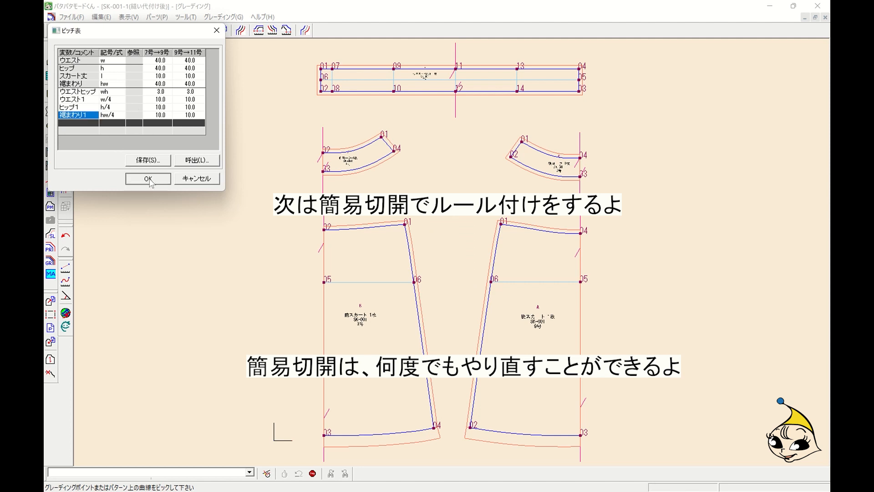
left_click(150, 180)
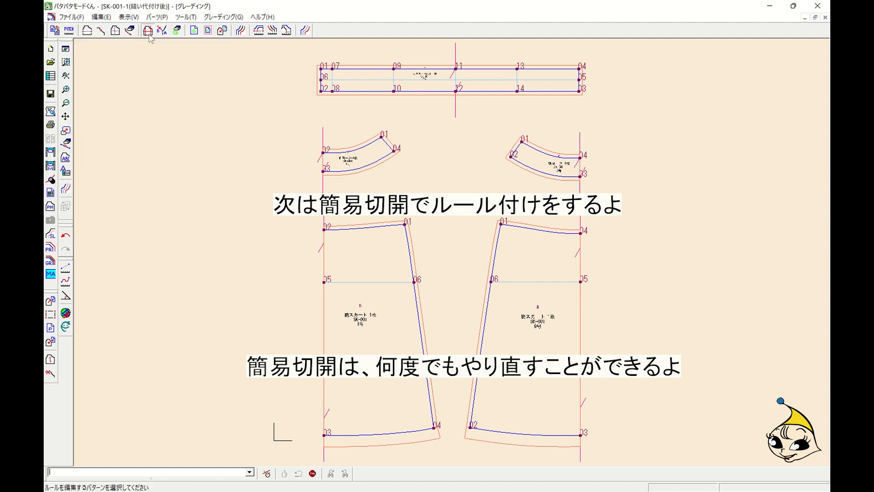
Restart the simple slash on 前スカート with origin point 02 and a short vertical slash line across the waist, horizontal movement w/4.
left_click(362, 231)
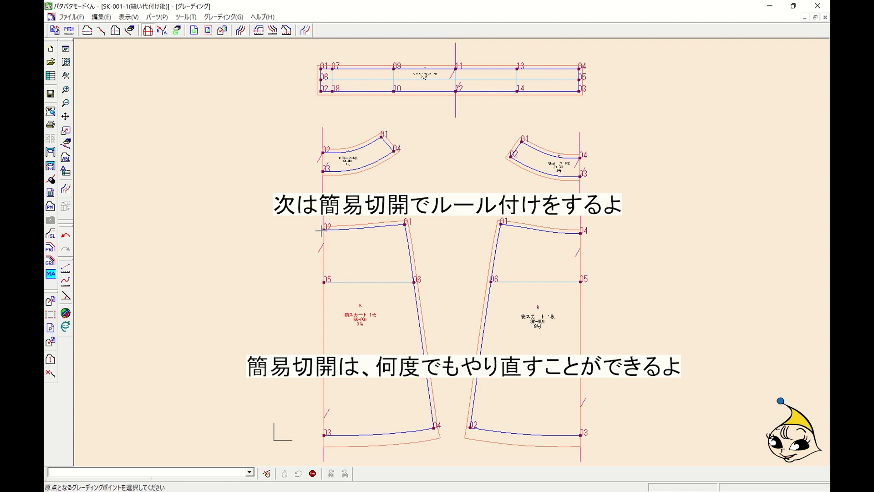
left_click(323, 230)
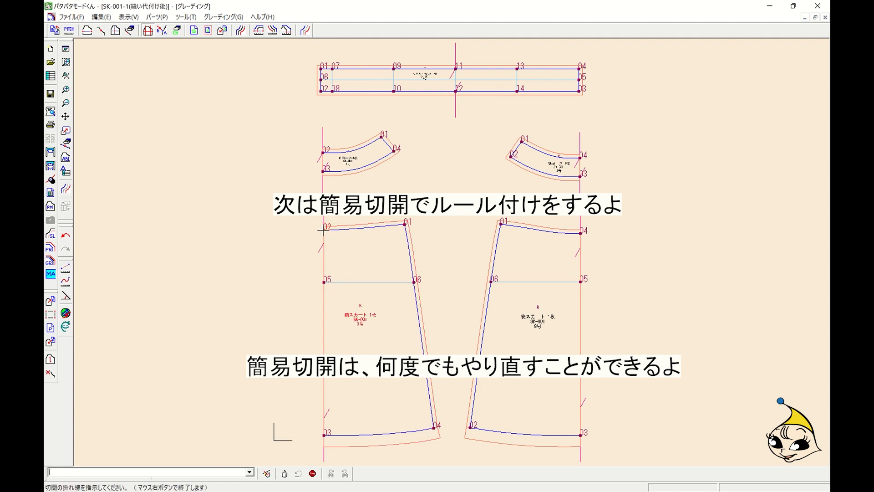
left_click(363, 188)
left_click(364, 261)
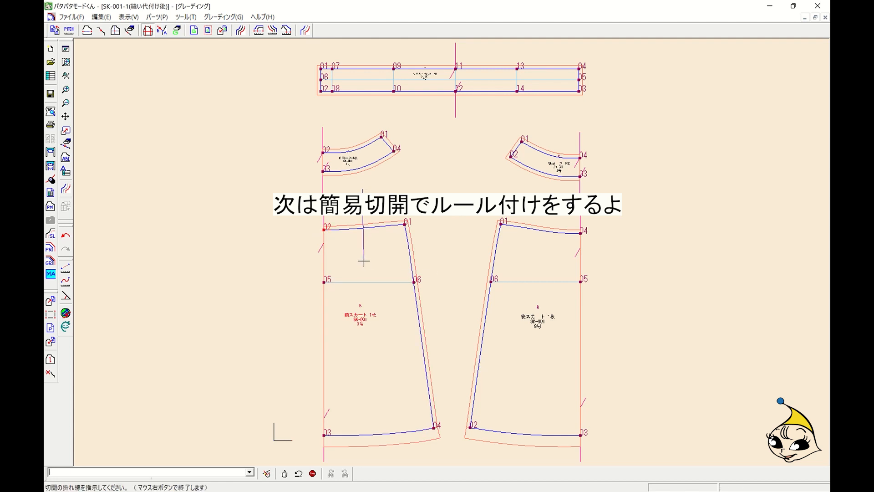
right_click(414, 223)
left_click(274, 107)
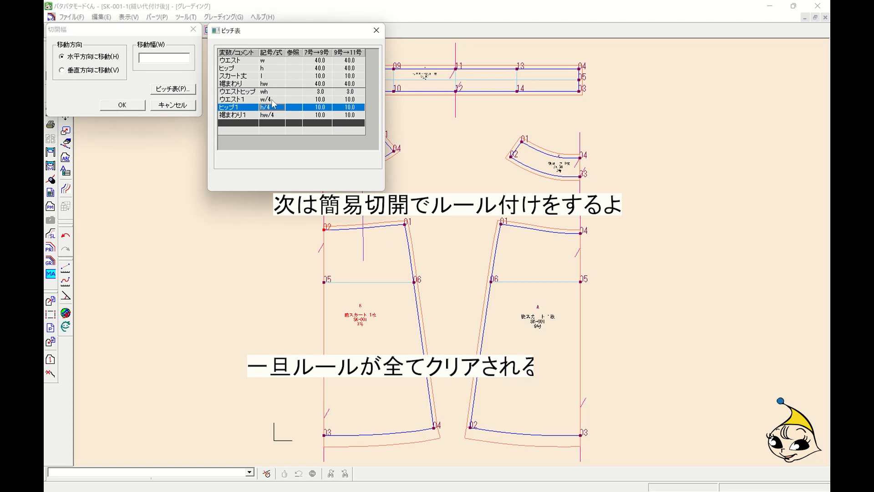
left_click(270, 99)
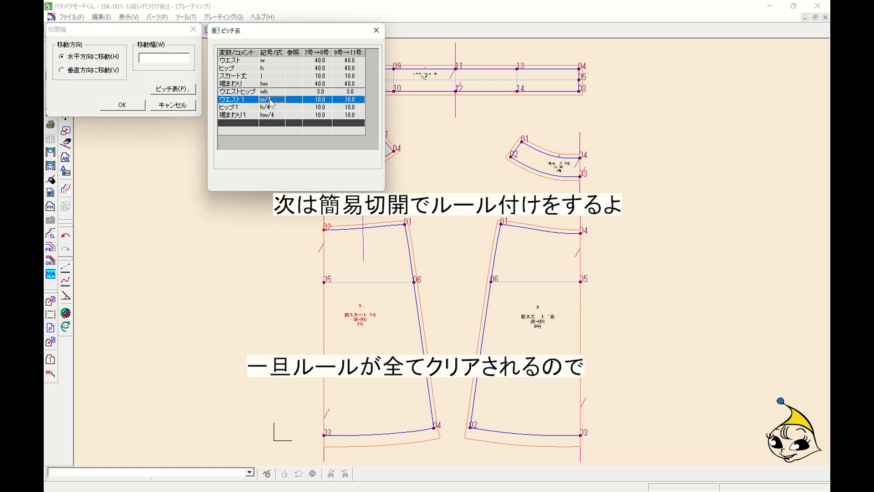
left_click(123, 106)
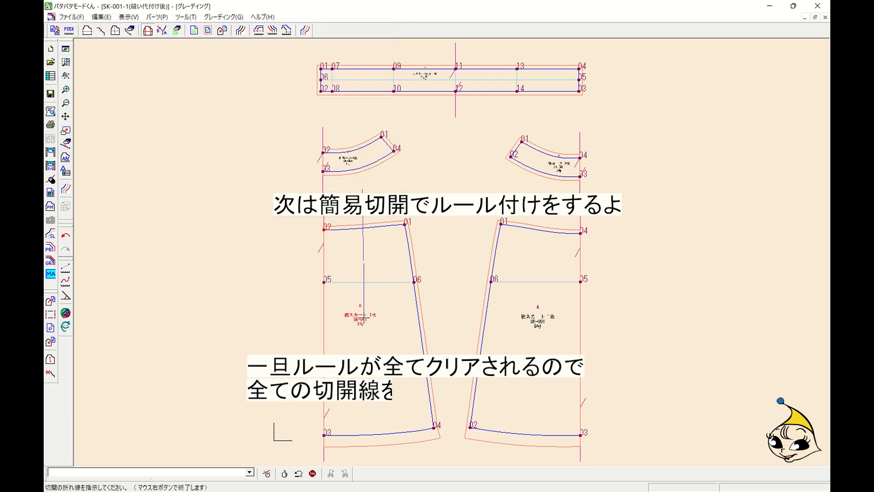
Add a short vertical slash line crossing only hip line 05–06 of 前スカート, with horizontal movement h/4.
right_click(400, 298)
left_click(268, 108)
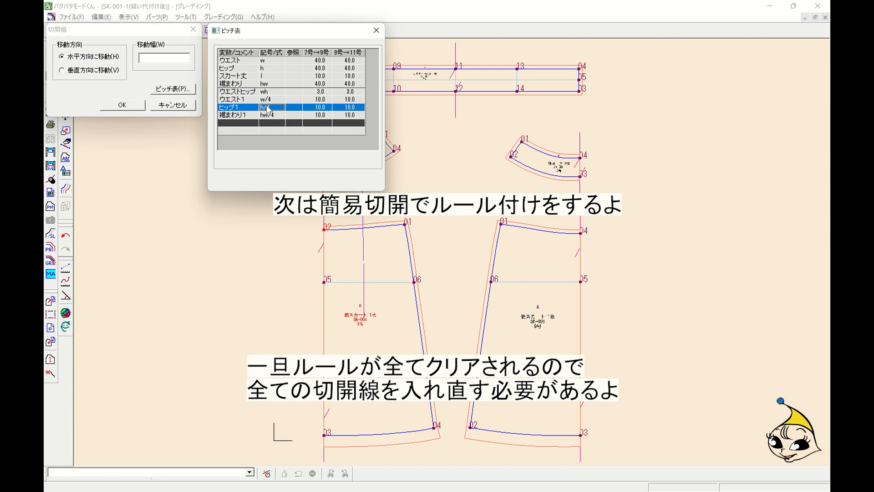
left_click(132, 107)
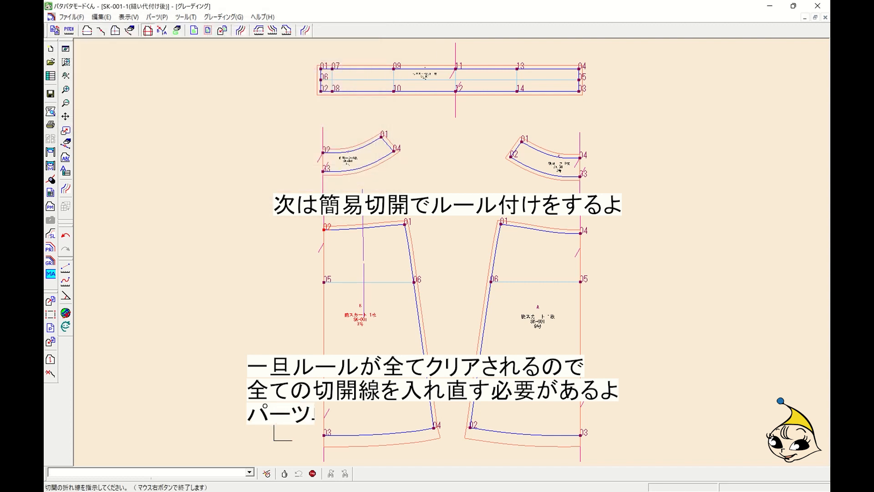
Add a vertical slash line crossing the hem of 前スカート with horizontal movement hw/4.
left_click_drag(386, 362, 406, 199)
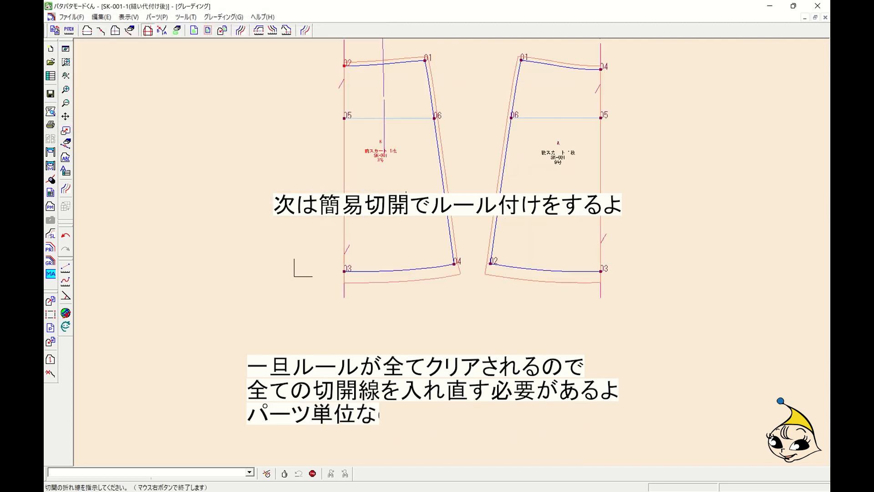
left_click(385, 329)
right_click(425, 295)
left_click(268, 118)
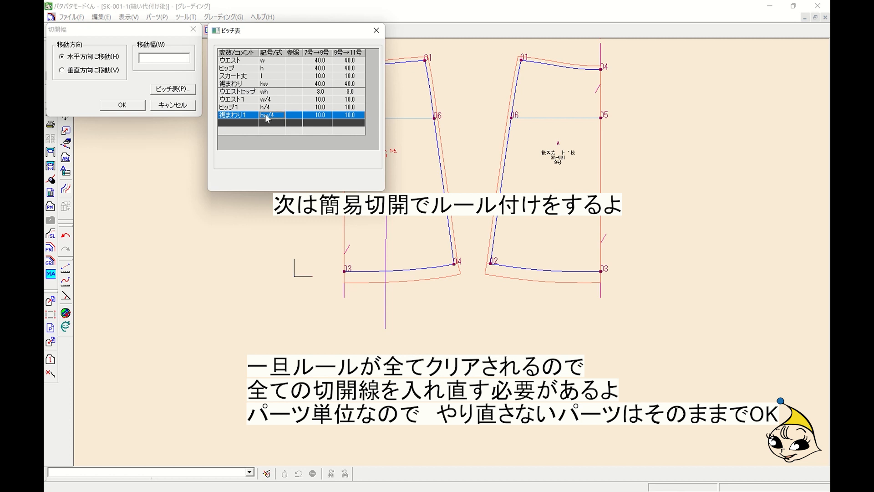
left_click(132, 106)
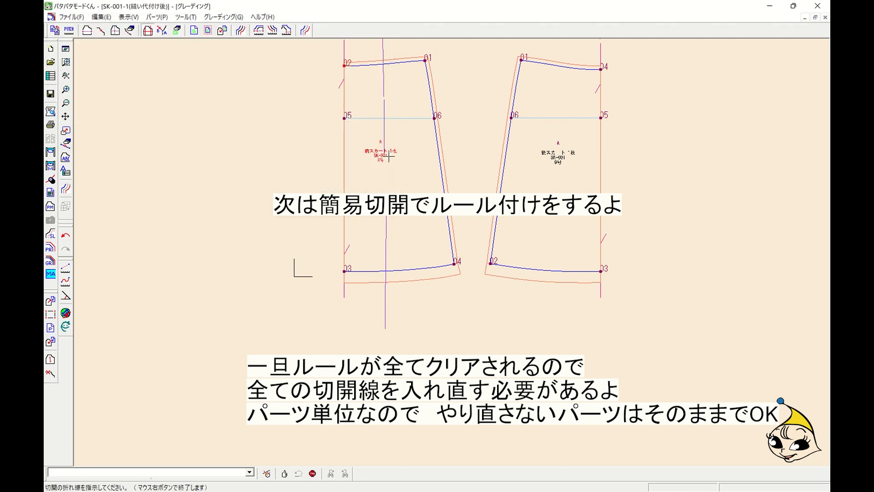
Add a horizontal slash line across 前スカート between waist and hip line, with vertical movement wh.
left_click(296, 86)
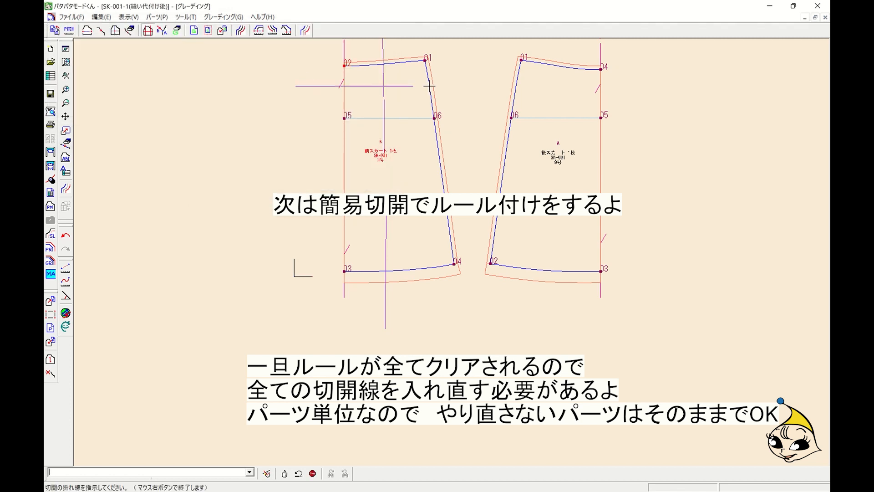
left_click(489, 88)
right_click(434, 104)
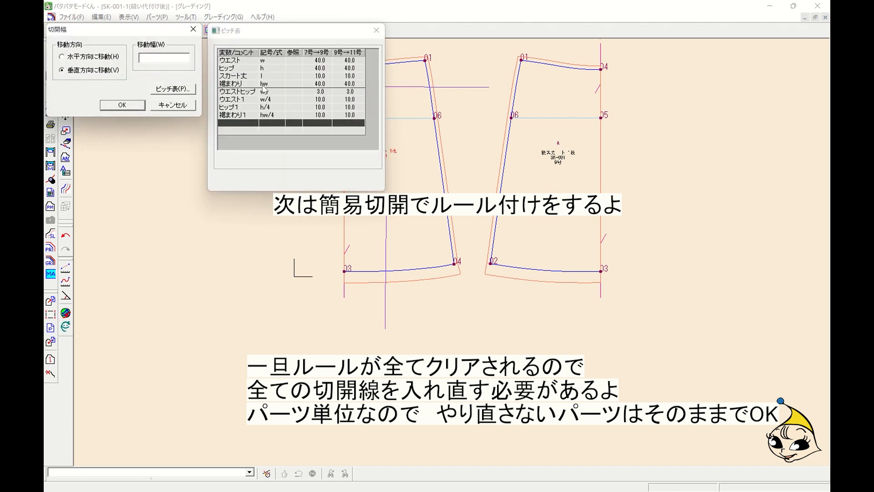
left_click(269, 92)
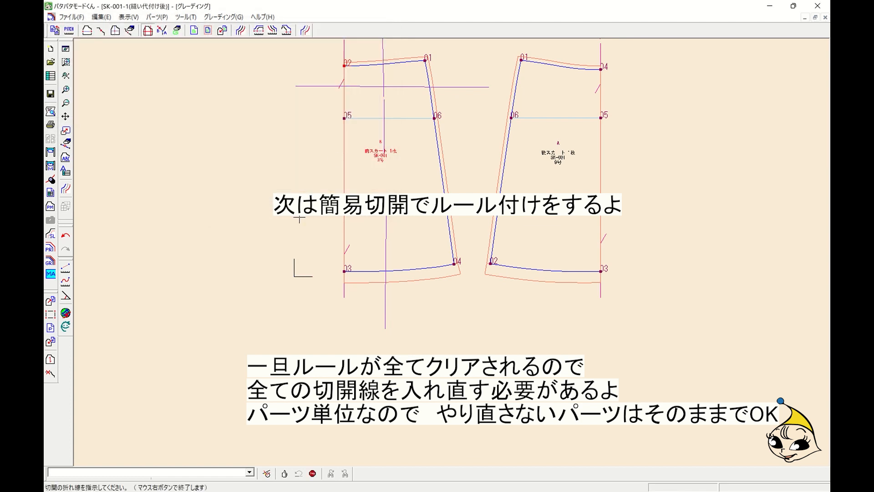
Add a horizontal slash line across 前スカート below the hip line with vertical movement l-wh, and finish the simple slash.
left_click(277, 185)
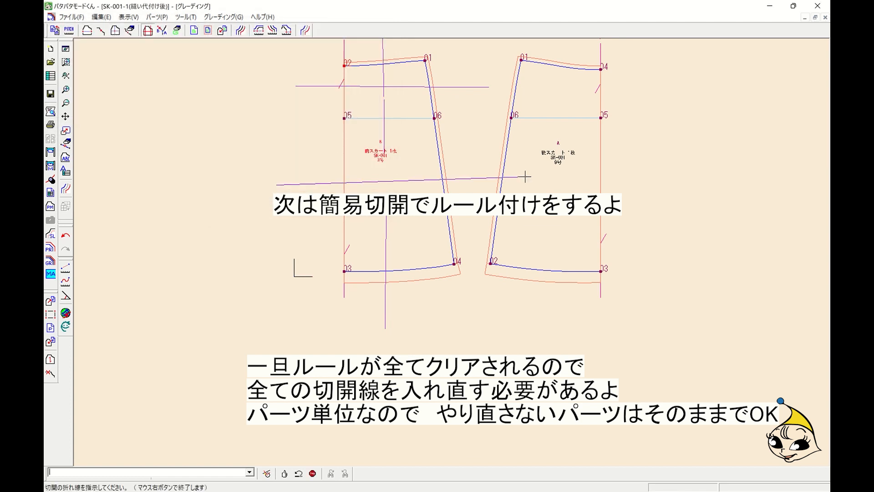
right_click(523, 162)
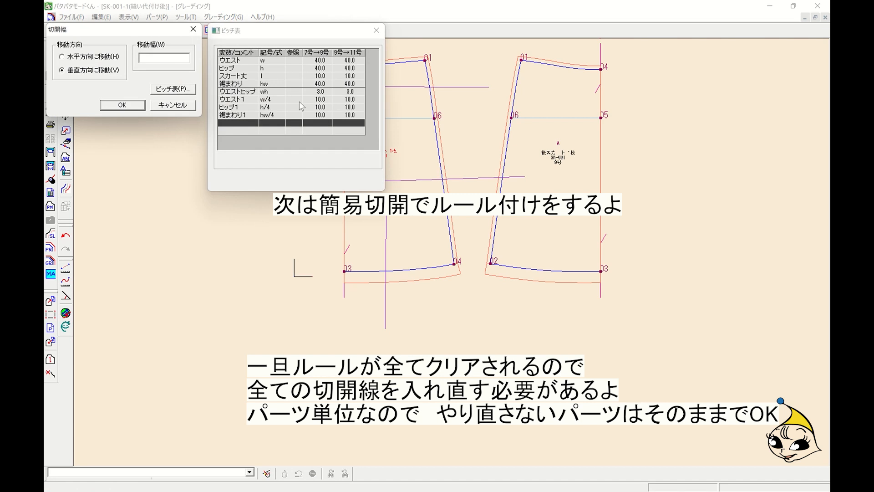
left_click(265, 78)
double_click(266, 78)
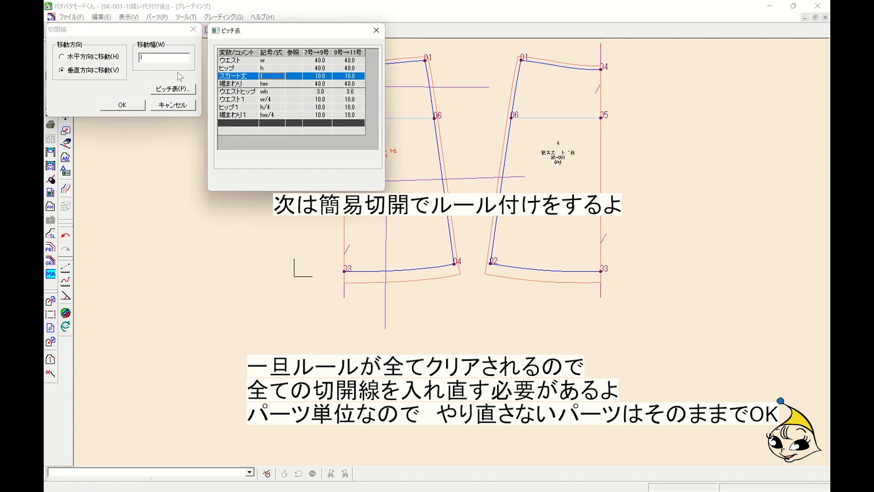
left_click(156, 59)
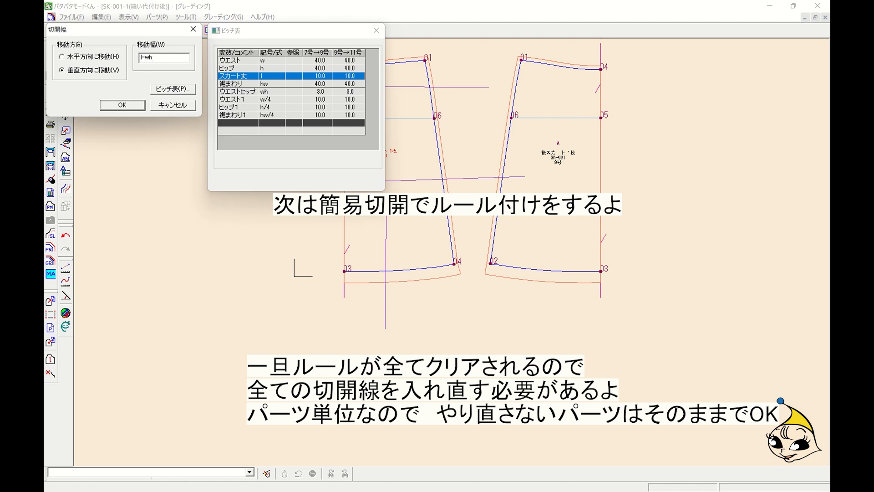
left_click(122, 105)
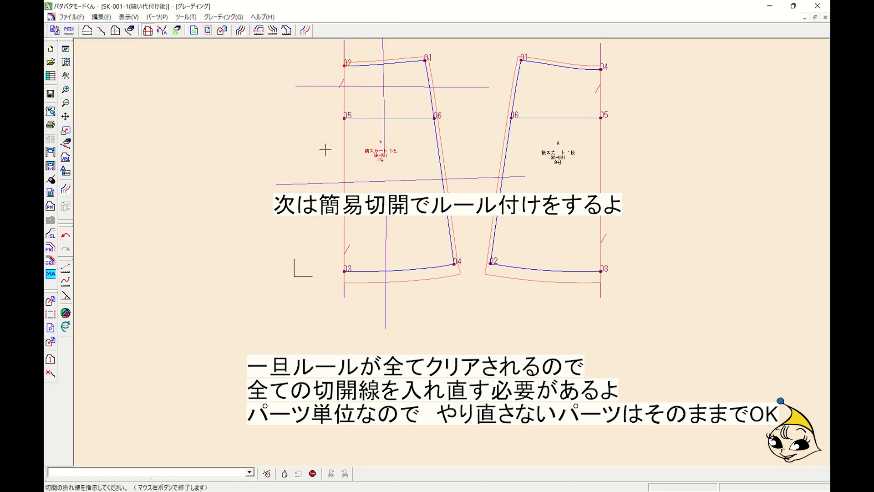
right_click(270, 210)
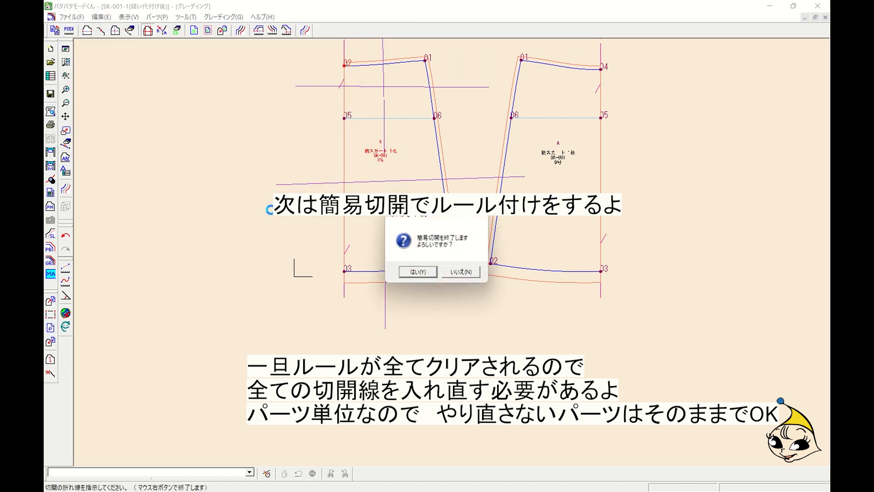
left_click(417, 272)
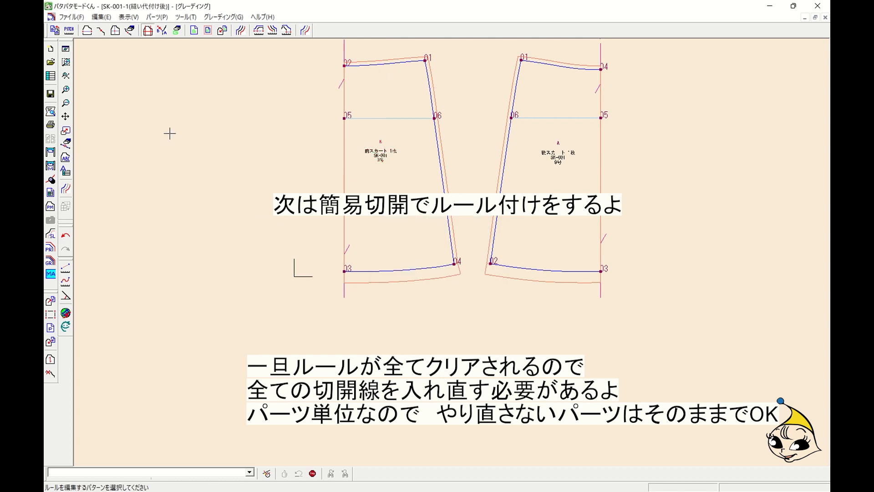
Run the grading on 後スカート, 前スカート, 後ヨーク, 前ヨーク and ウエストベルト.
left_click(67, 77)
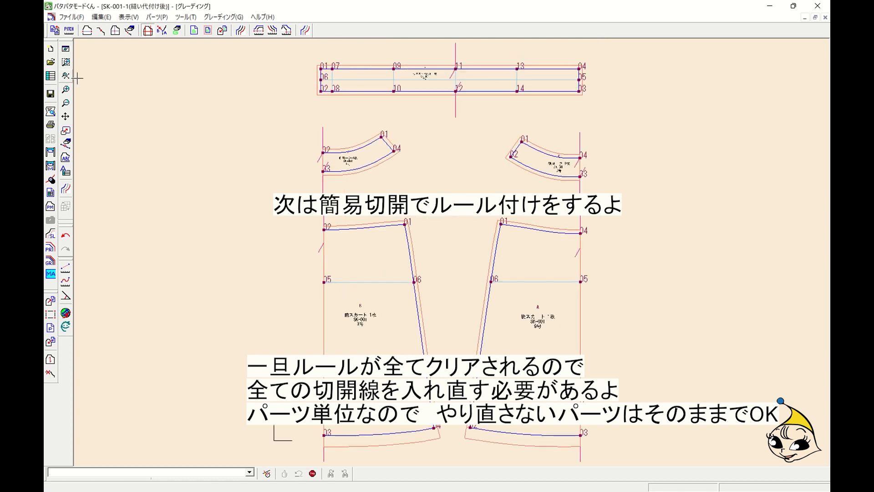
left_click(241, 35)
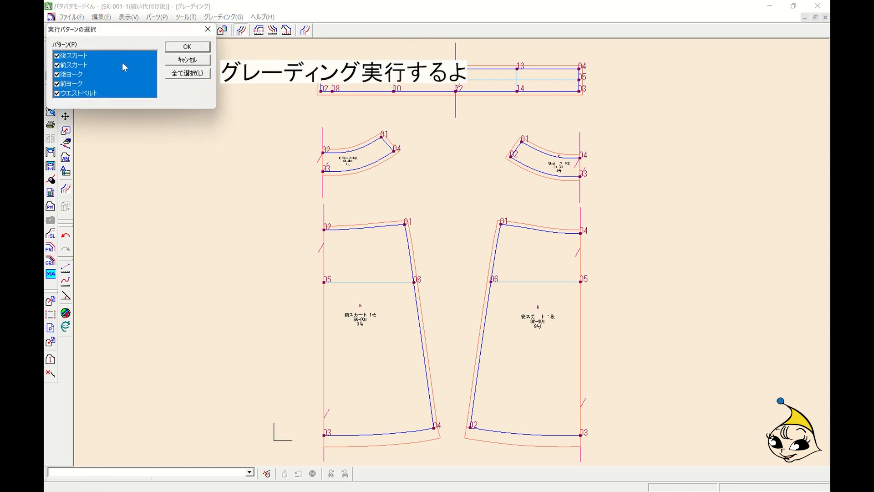
left_click(187, 46)
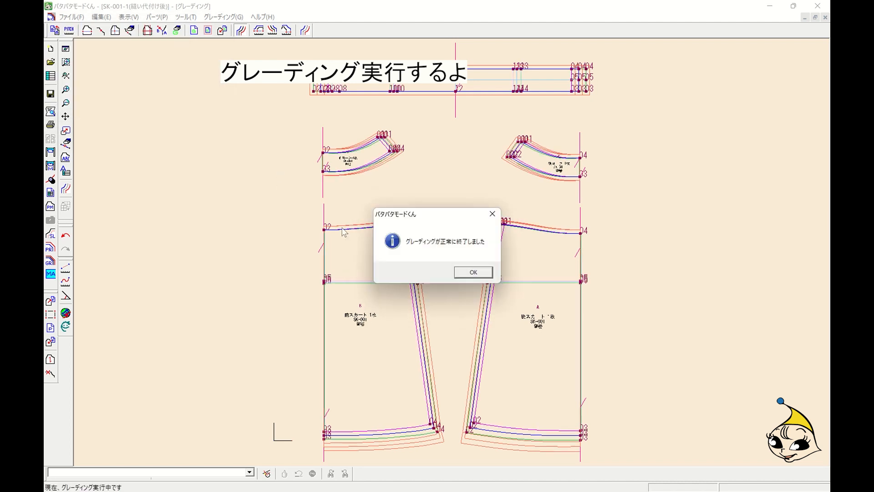
left_click(478, 273)
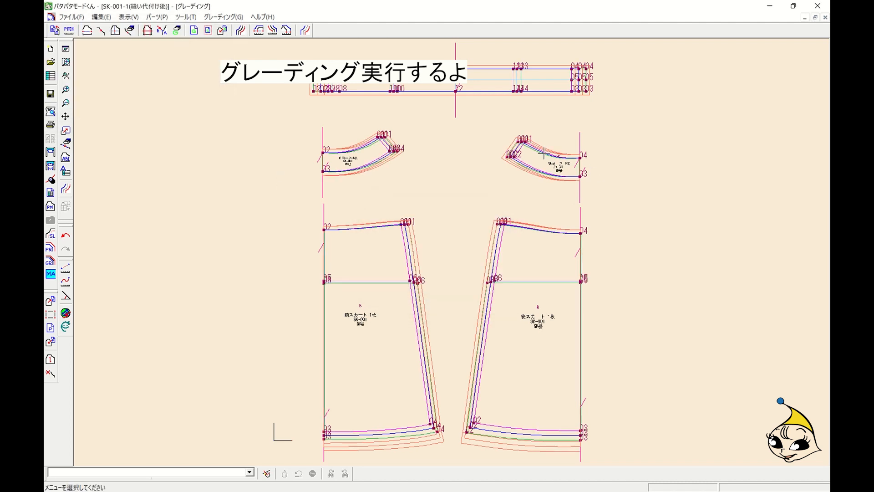
Inspect the graded outlines of the waistband, yokes, waist, side seams and hems up close, and return to the full view.
left_click_drag(533, 145, 474, 264)
scroll(473, 267, "up", 2)
left_click_drag(589, 242, 480, 247)
scroll(480, 248, "up", 2)
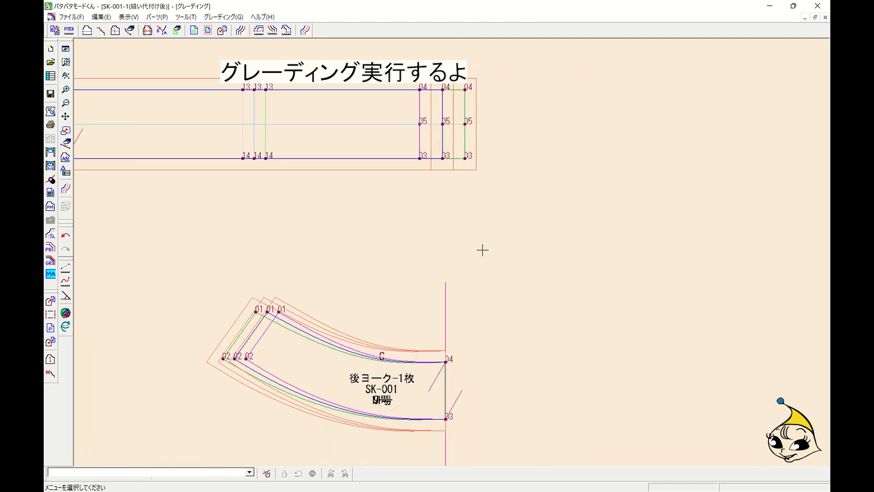
left_click_drag(337, 334, 441, 234)
left_click_drag(264, 357, 463, 281)
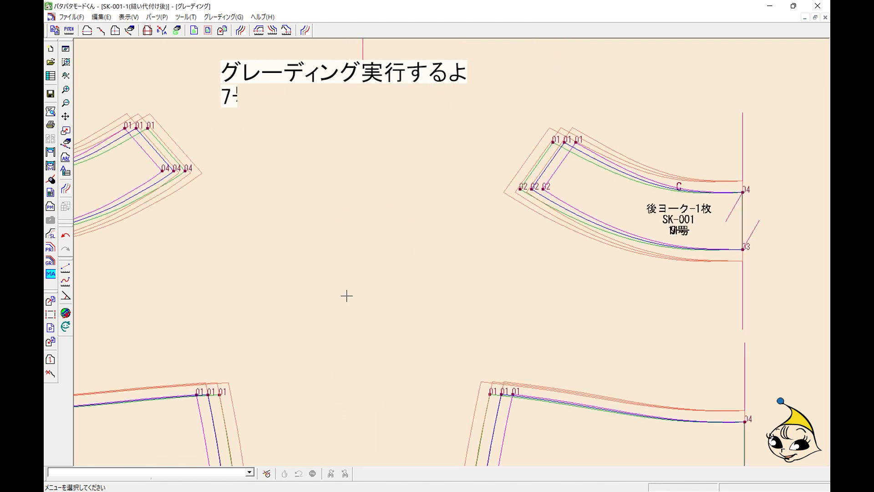
left_click_drag(305, 302, 623, 296)
left_click_drag(463, 355, 440, 205)
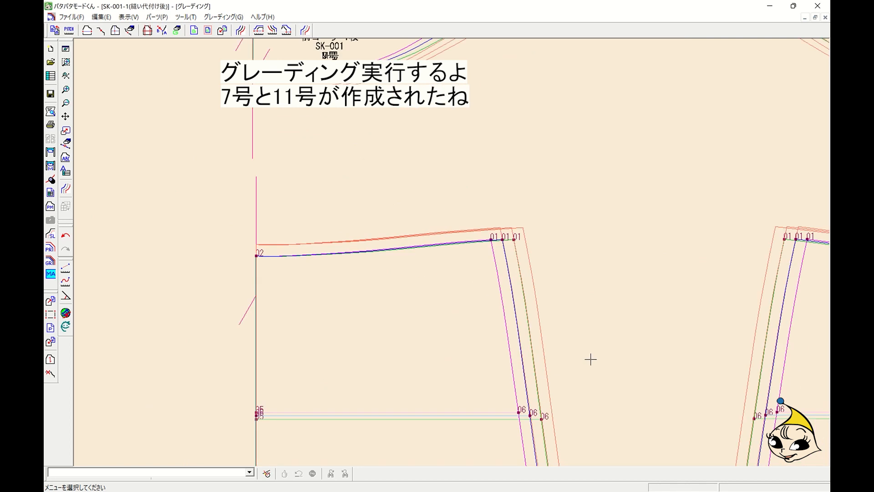
left_click_drag(589, 359, 318, 157)
left_click_drag(392, 343, 405, 184)
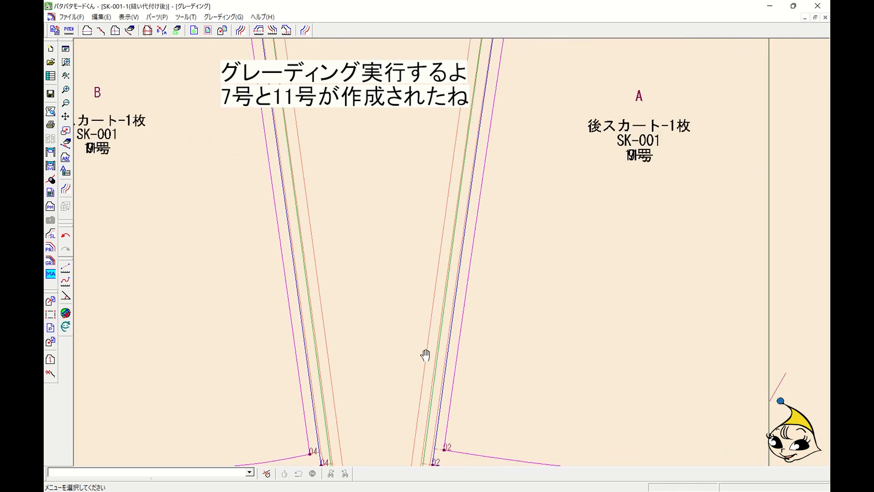
left_click_drag(426, 355, 452, 190)
left_click_drag(481, 341, 513, 220)
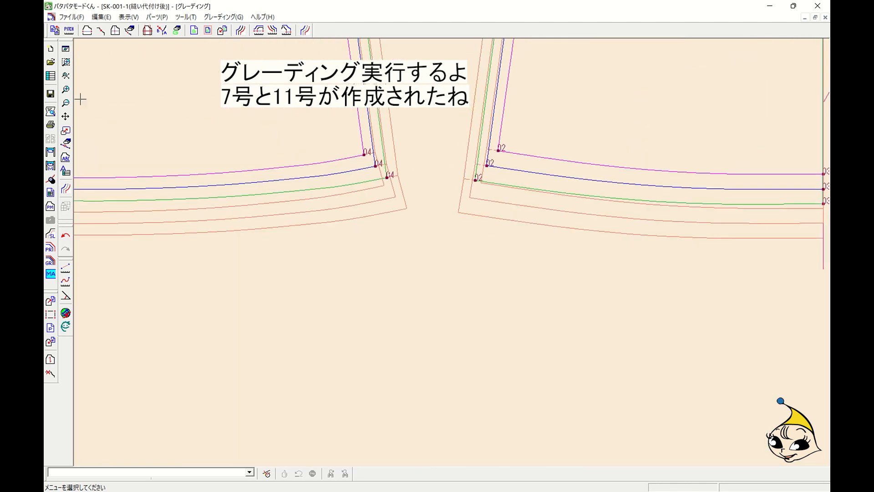
left_click(66, 76)
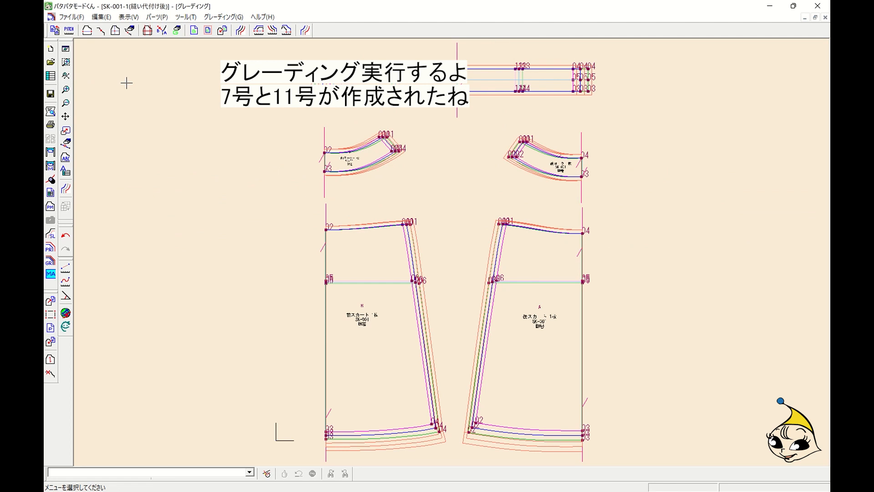
Change the displayed sizes to only 7号 and 9号 and examine the waistband and yokes.
left_click(305, 31)
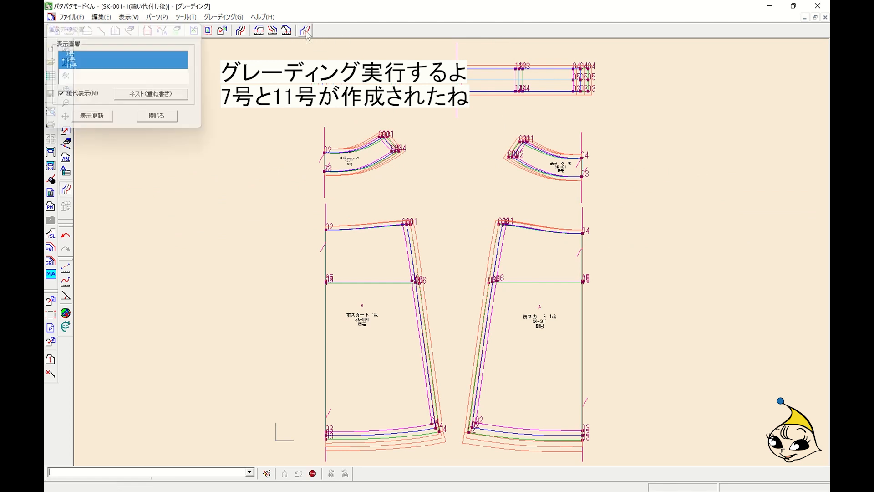
left_click(161, 97)
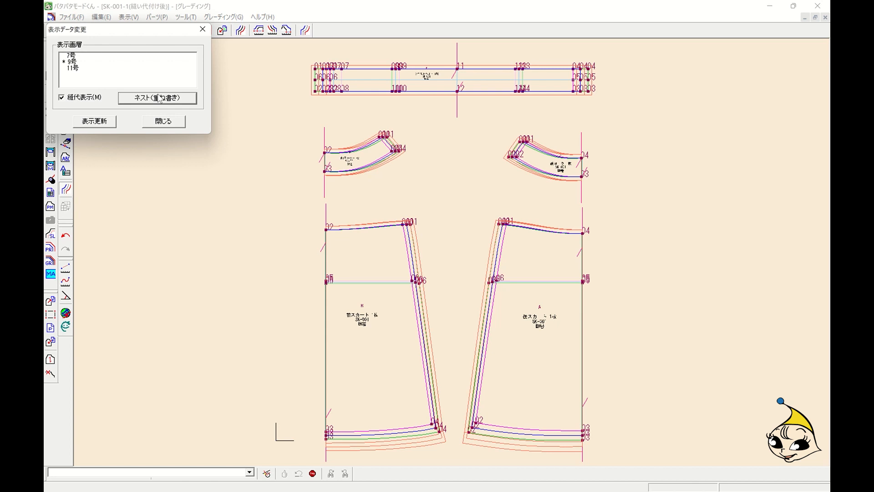
left_click(74, 62)
left_click(72, 55)
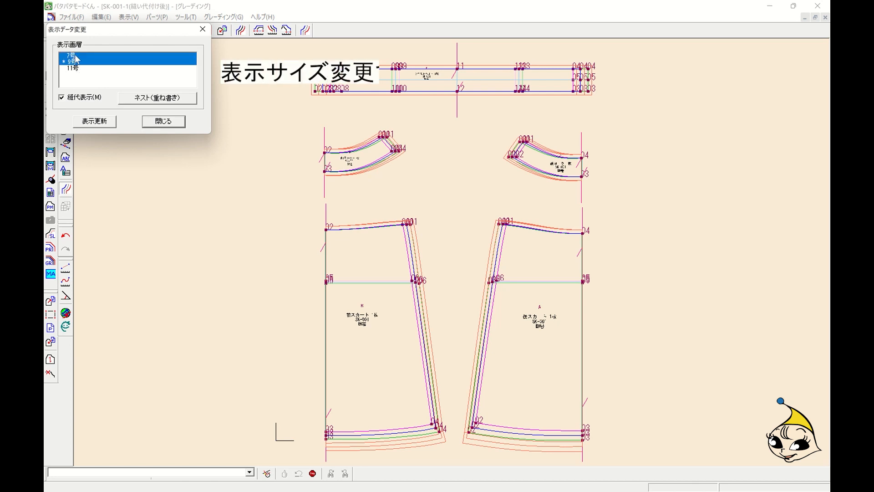
left_click(104, 122)
left_click_drag(452, 160, 537, 265)
scroll(422, 255, "up", 3)
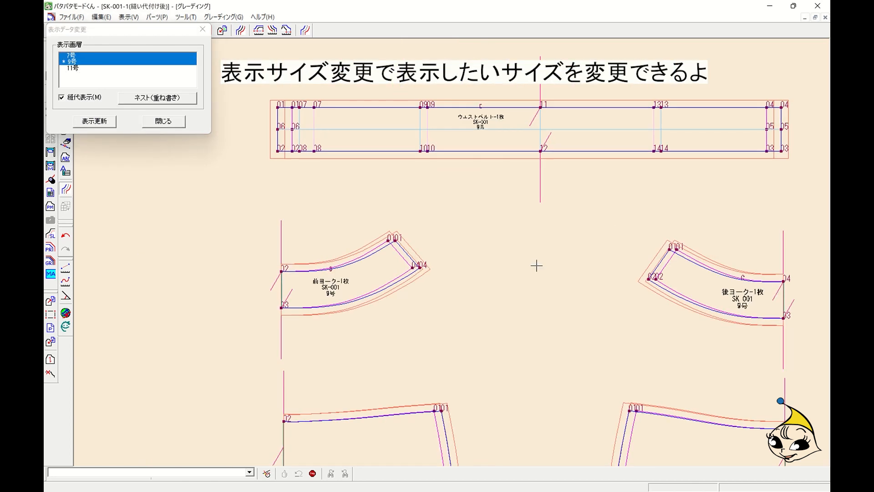
Change the displayed sizes to only 9号 and 11号 and look over the pieces.
left_click(74, 62)
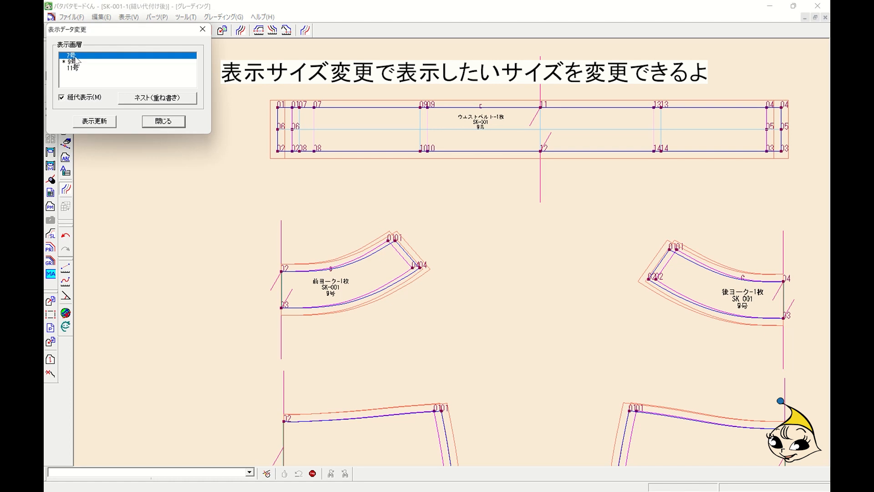
left_click(75, 55)
left_click(73, 62)
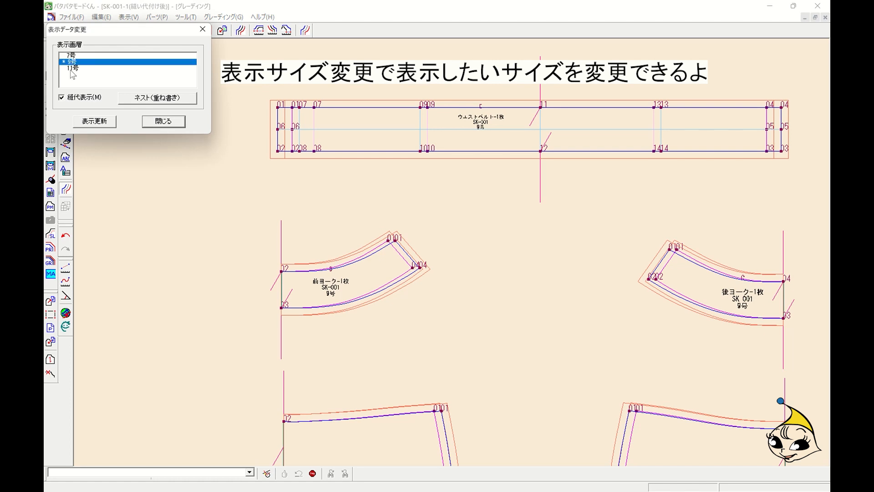
left_click(73, 68)
left_click(95, 121)
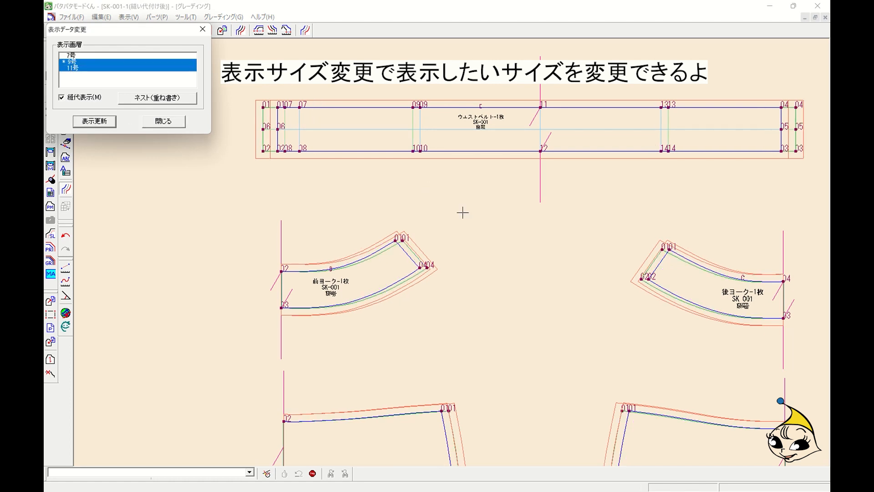
scroll(463, 209, "down", 2)
left_click_drag(485, 204, 485, 199)
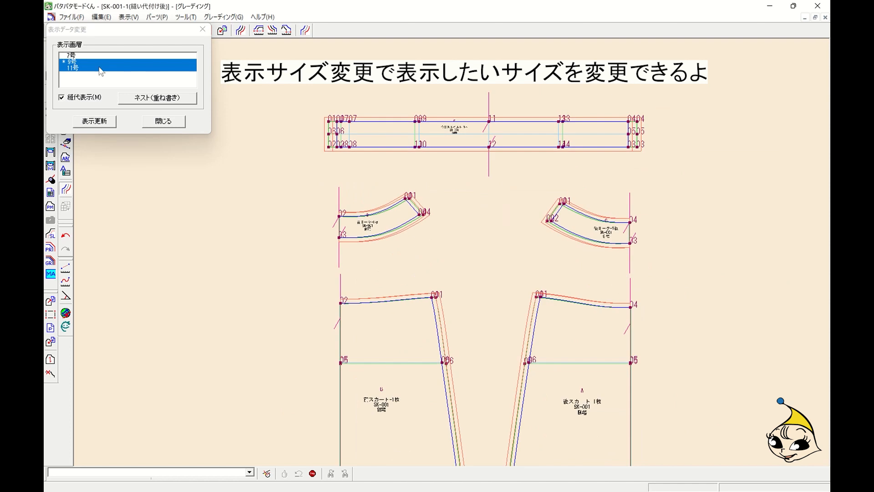
Display all three sizes nested, with the seam allowances hidden.
left_click(157, 101)
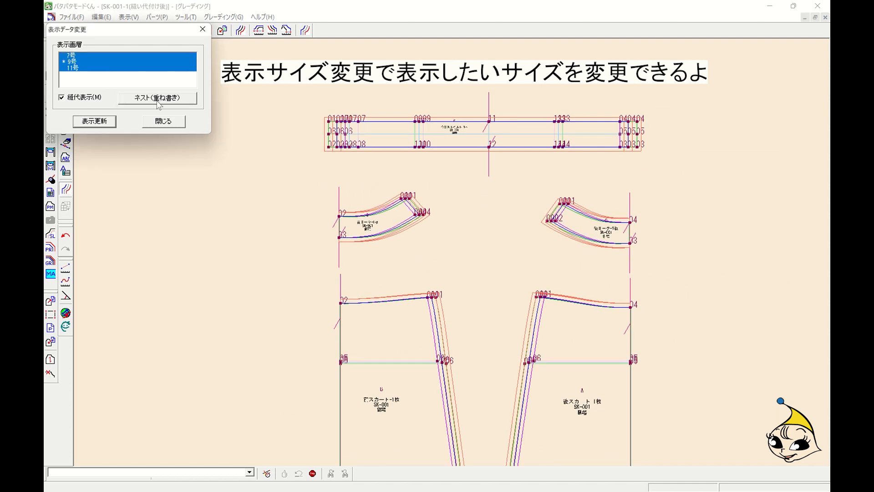
left_click(62, 98)
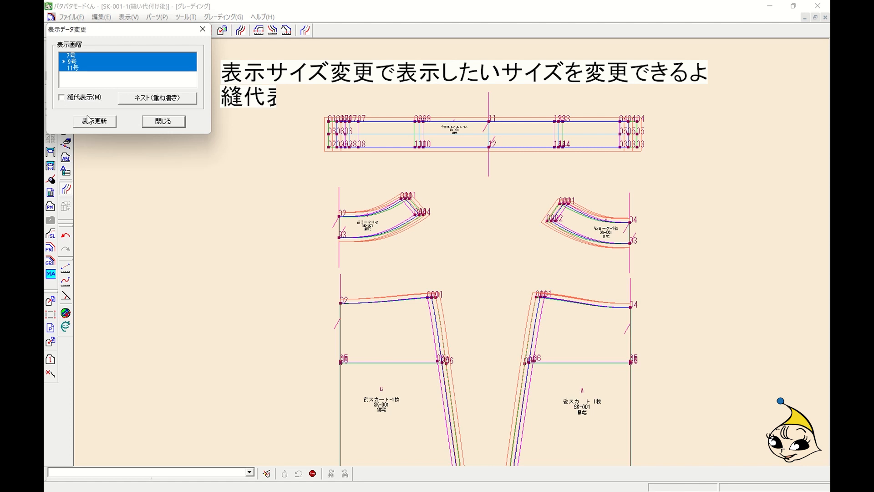
left_click(103, 125)
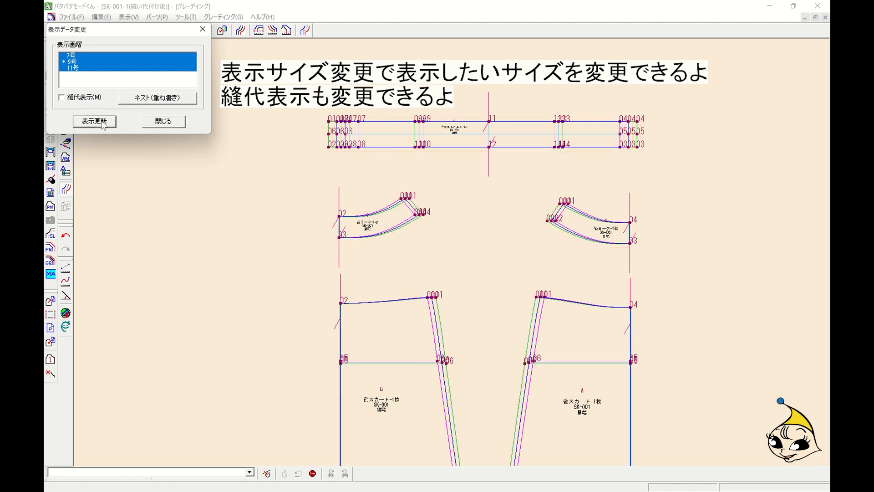
Limit the display without seam allowances to 7号 and 9号, check the yokes, and close the display settings.
left_click(136, 95)
left_click(78, 63)
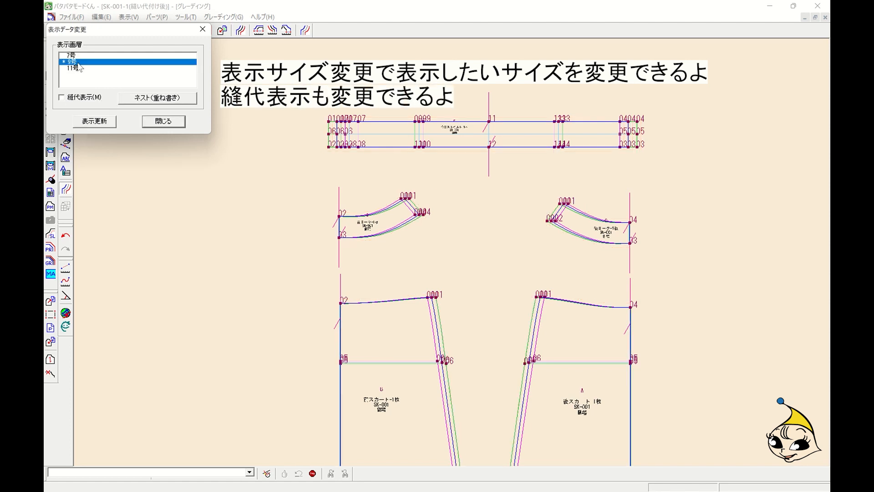
left_click(78, 56)
left_click(98, 127)
scroll(401, 162, "up", 3)
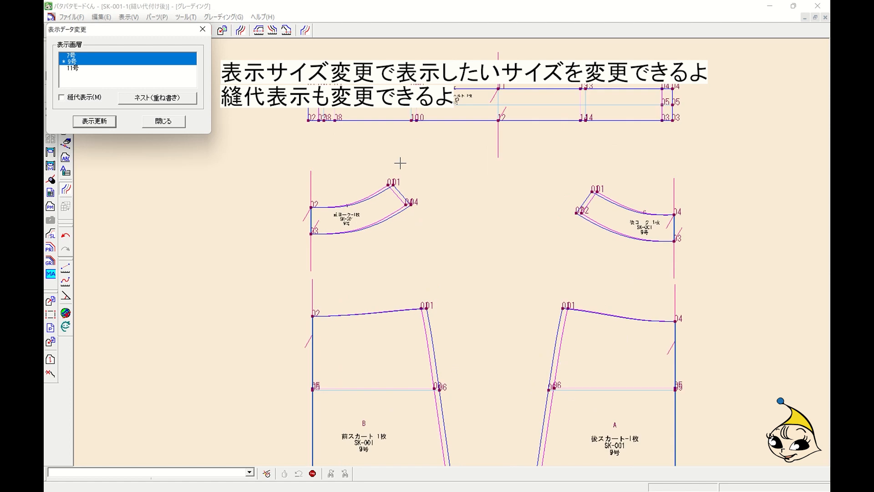
left_click_drag(434, 152, 445, 196)
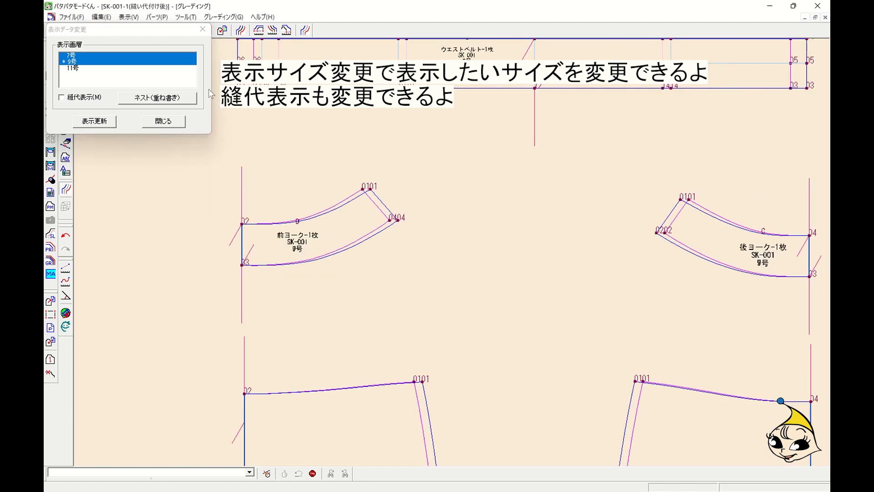
left_click(164, 122)
scroll(451, 156, "down", 3)
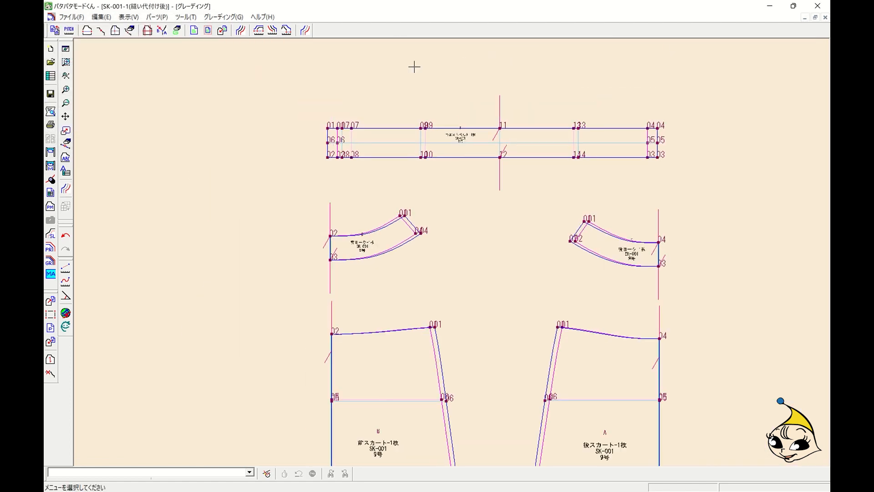